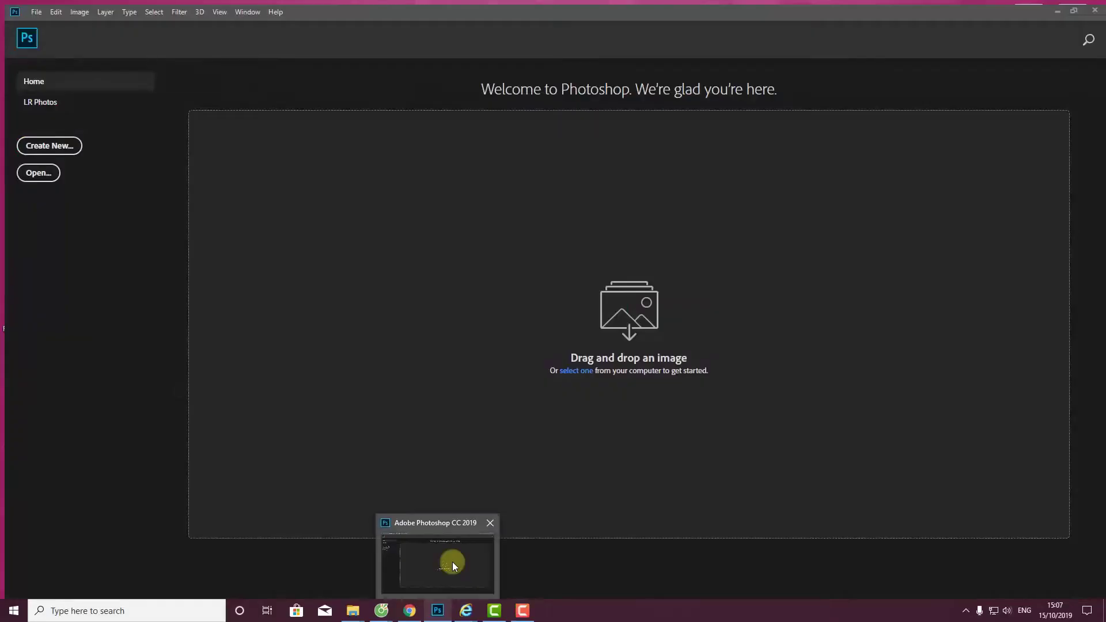
- Bring the already-running Photoshop CC 2019 window to the front from the taskbar
{"action": "left_click", "coordinate": [453, 563]}
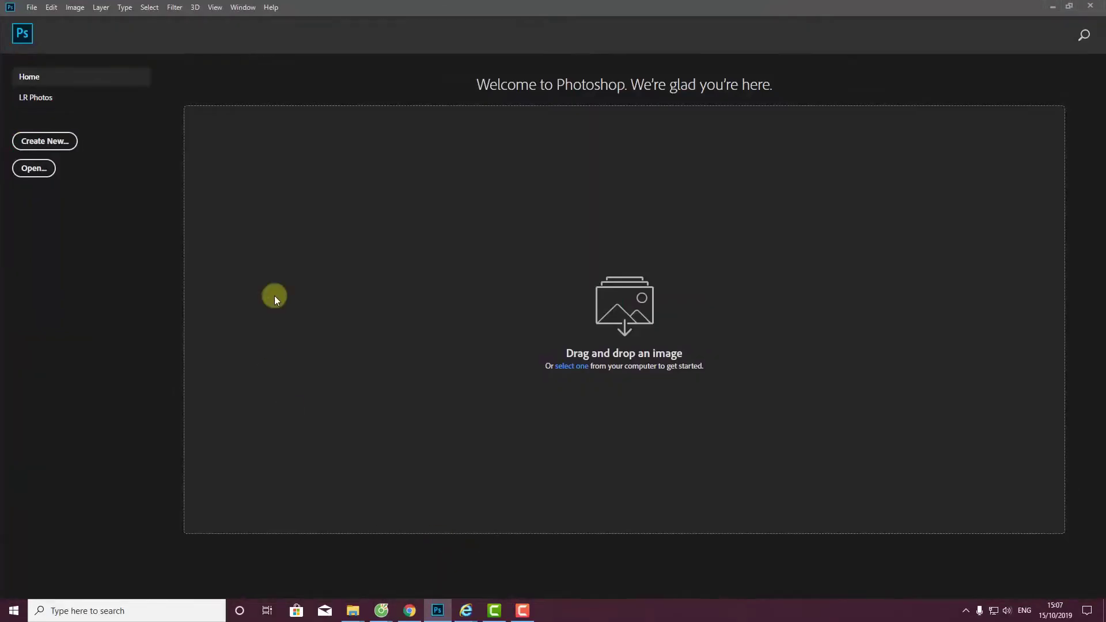
- Browse through BAI TAP and the course folders to the Anh Goc 2 image folder
{"action": "left_click", "coordinate": [32, 7]}
{"action": "left_click", "coordinate": [51, 30]}
{"action": "left_click", "coordinate": [64, 86]}
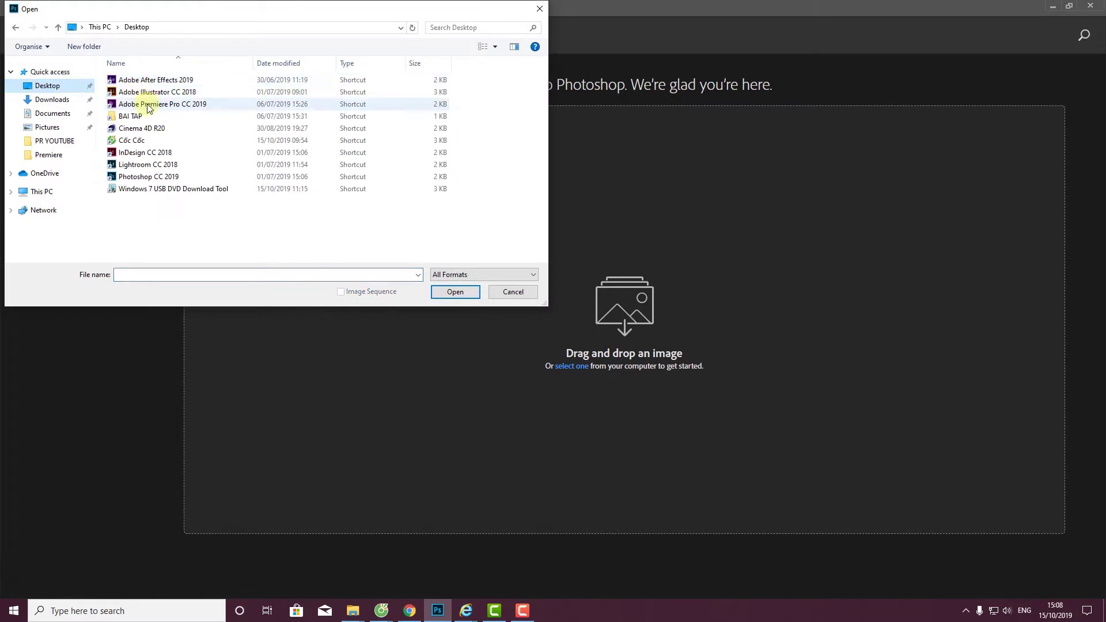
{"action": "left_click", "coordinate": [139, 103]}
{"action": "double_click", "coordinate": [135, 116]}
{"action": "double_click", "coordinate": [147, 178]}
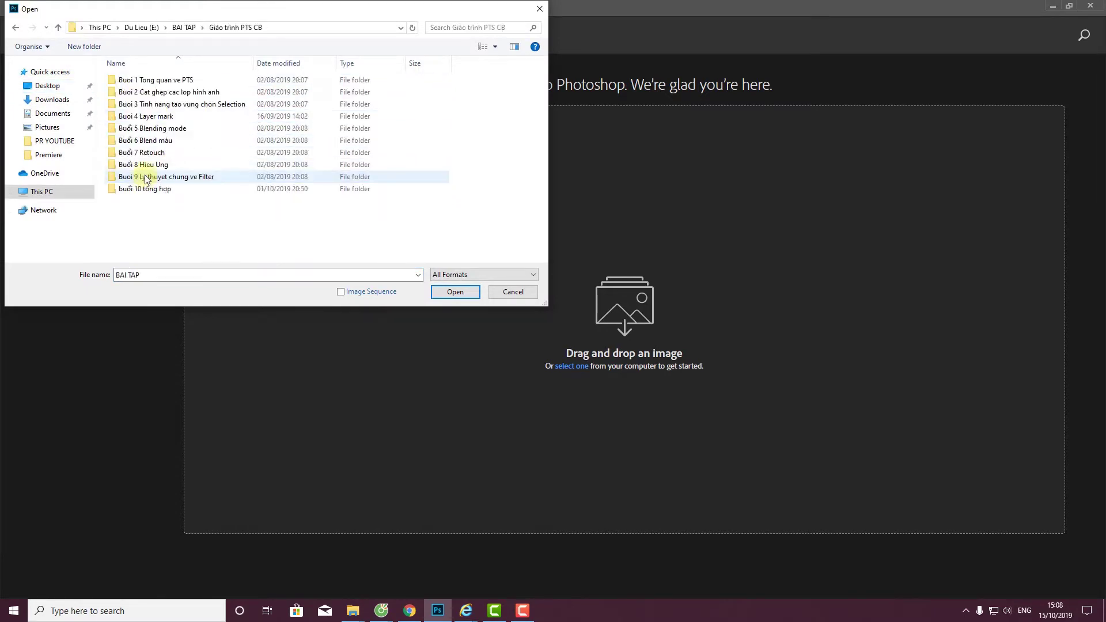
{"action": "double_click", "coordinate": [148, 103]}
{"action": "double_click", "coordinate": [140, 105]}
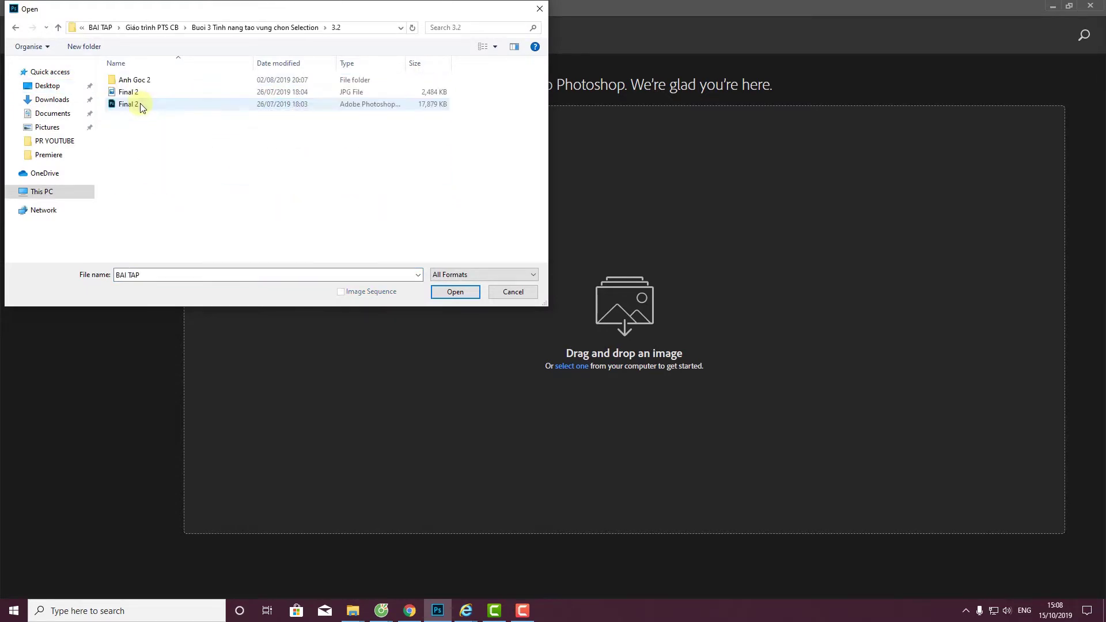
{"action": "double_click", "coordinate": [141, 81]}
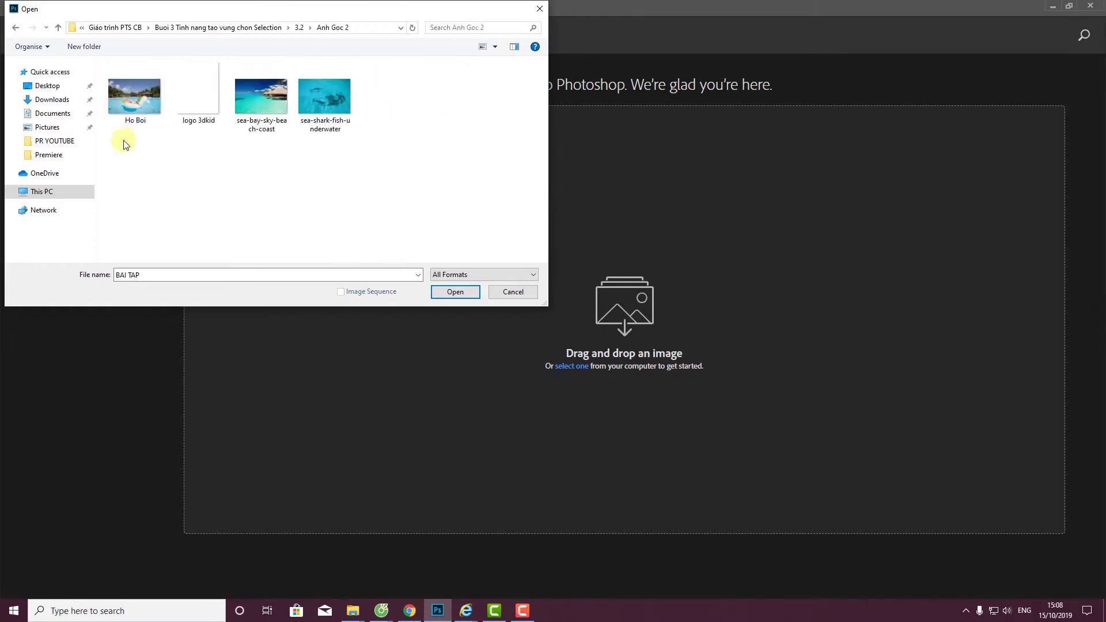
- Open the Ho Boi, beach-coast, dolphin and logo 3dkid images together
{"action": "left_click", "coordinate": [142, 104]}
{"action": "left_click", "coordinate": [272, 109], "text": "ctrl"}
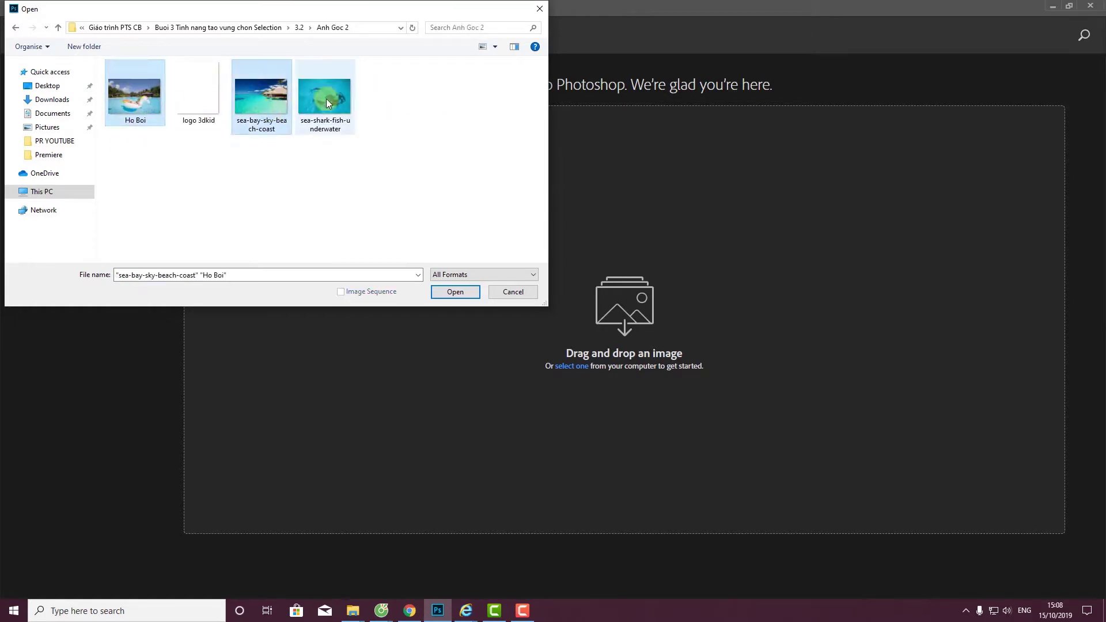
{"action": "left_click", "coordinate": [324, 98], "text": "ctrl"}
{"action": "left_click", "coordinate": [451, 292]}
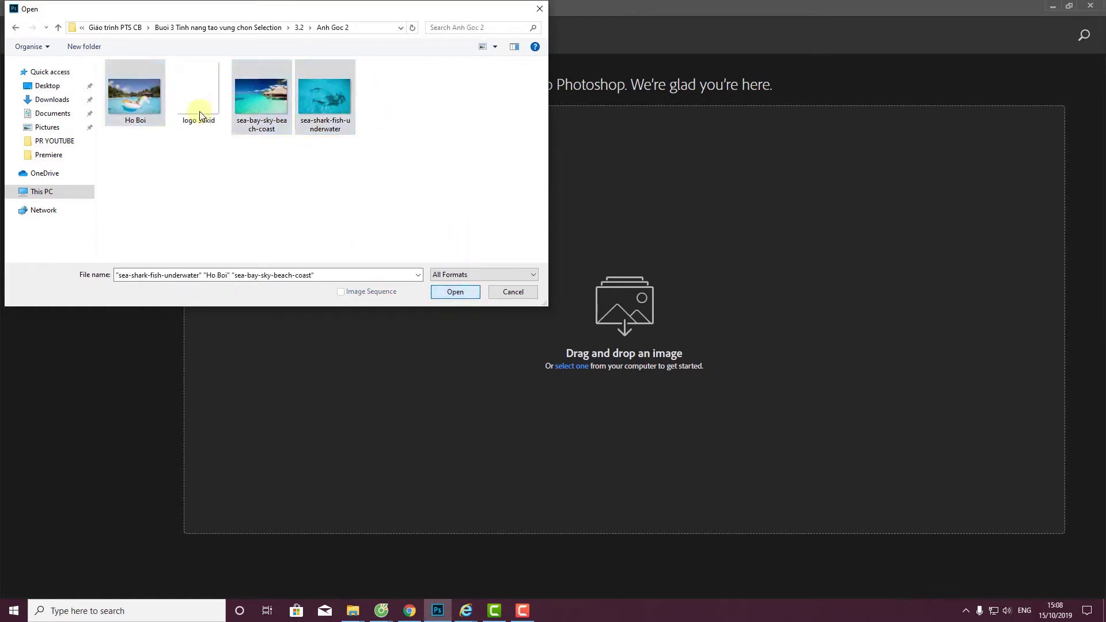
{"action": "left_click", "coordinate": [199, 104], "text": "ctrl"}
{"action": "left_click", "coordinate": [467, 294]}
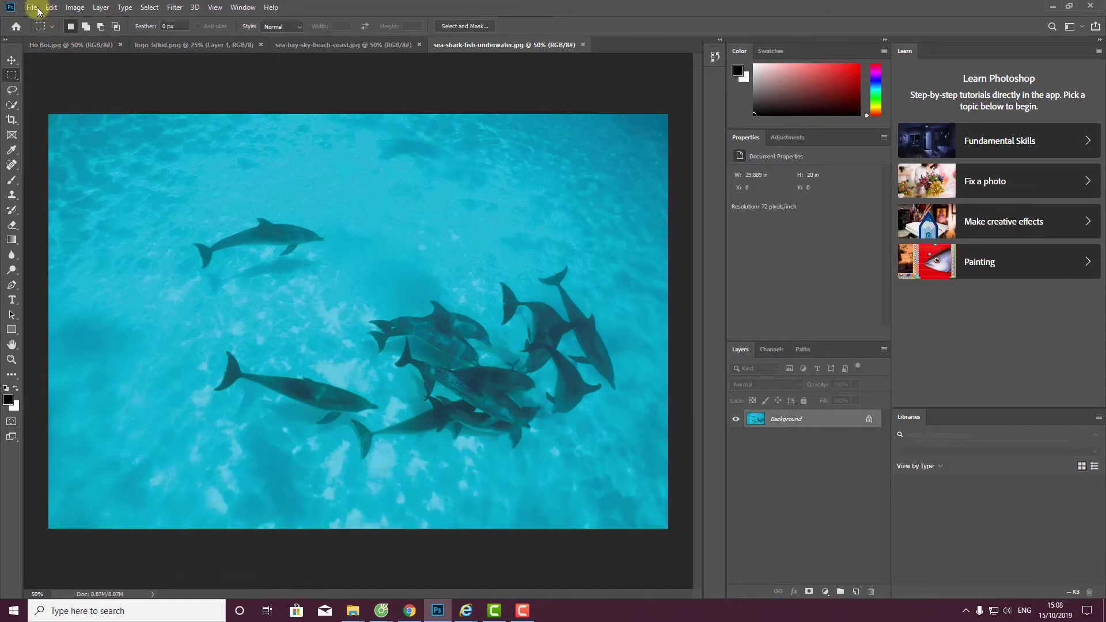
- Open the finished Final 2 example from the 3.2 folder
{"action": "left_click", "coordinate": [32, 7]}
{"action": "left_click", "coordinate": [45, 31]}
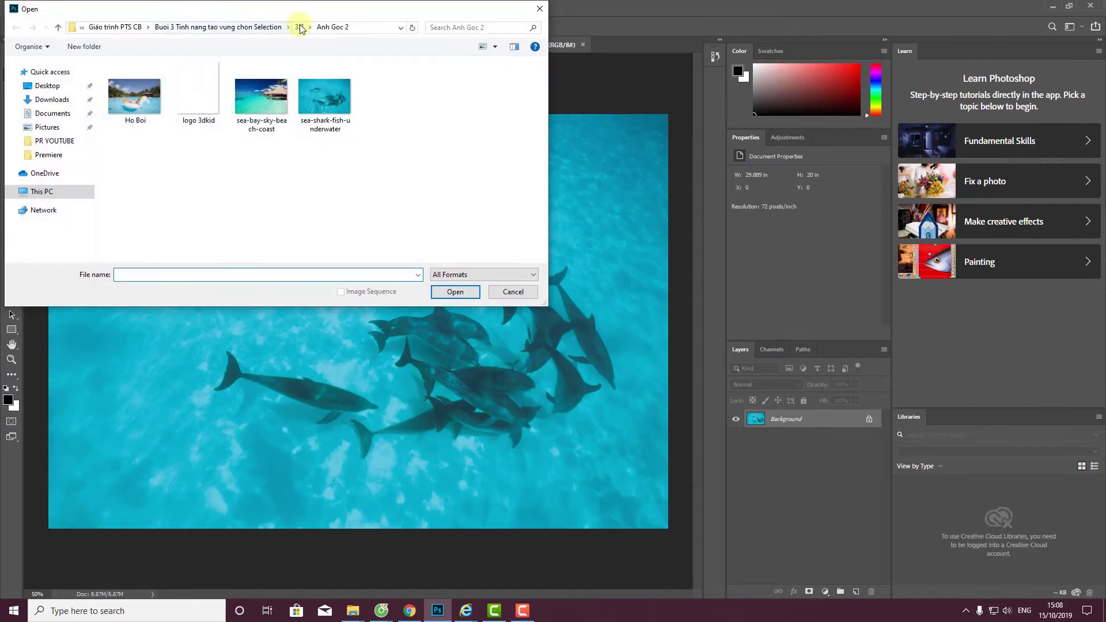
{"action": "left_click", "coordinate": [299, 25]}
{"action": "left_click", "coordinate": [165, 92]}
{"action": "double_click", "coordinate": [164, 91]}
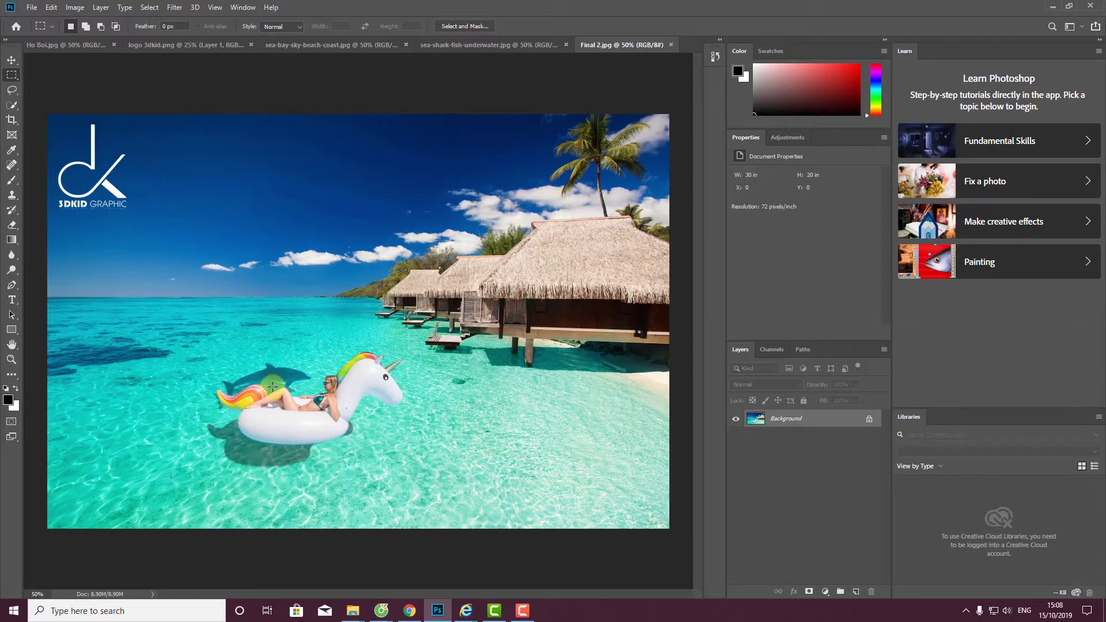
- Select the Move tool and make the Ho Boi.jpg pool photo the active document
{"action": "left_click", "coordinate": [11, 59]}
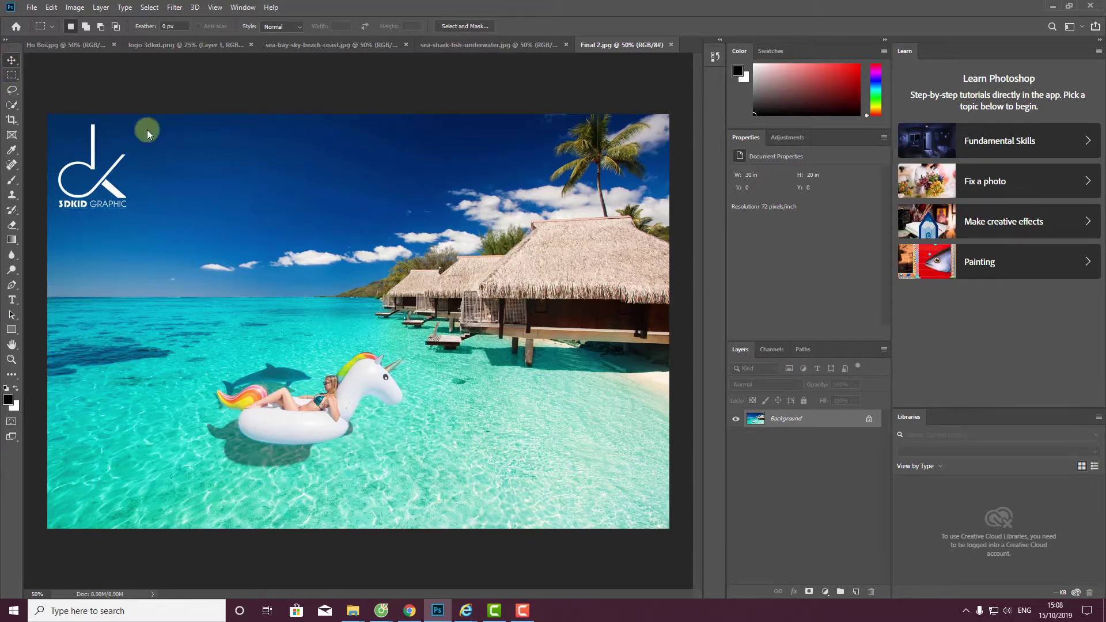
{"action": "left_click", "coordinate": [66, 44]}
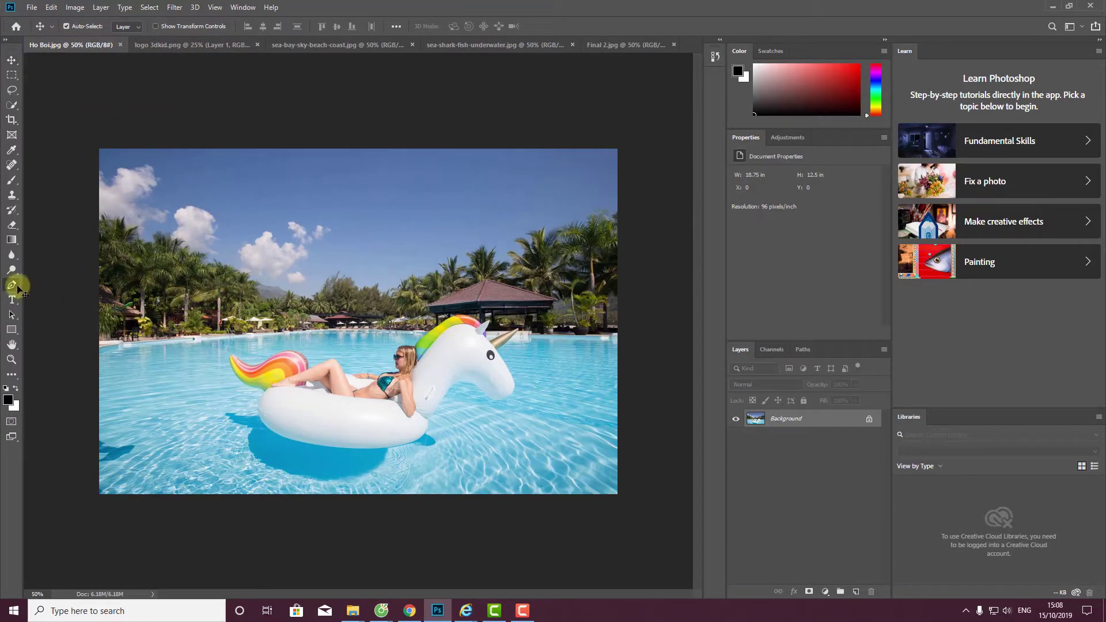
- Select the Pen tool with its drawing mode set to Path
{"action": "left_click", "coordinate": [11, 284]}
{"action": "left_click", "coordinate": [51, 281]}
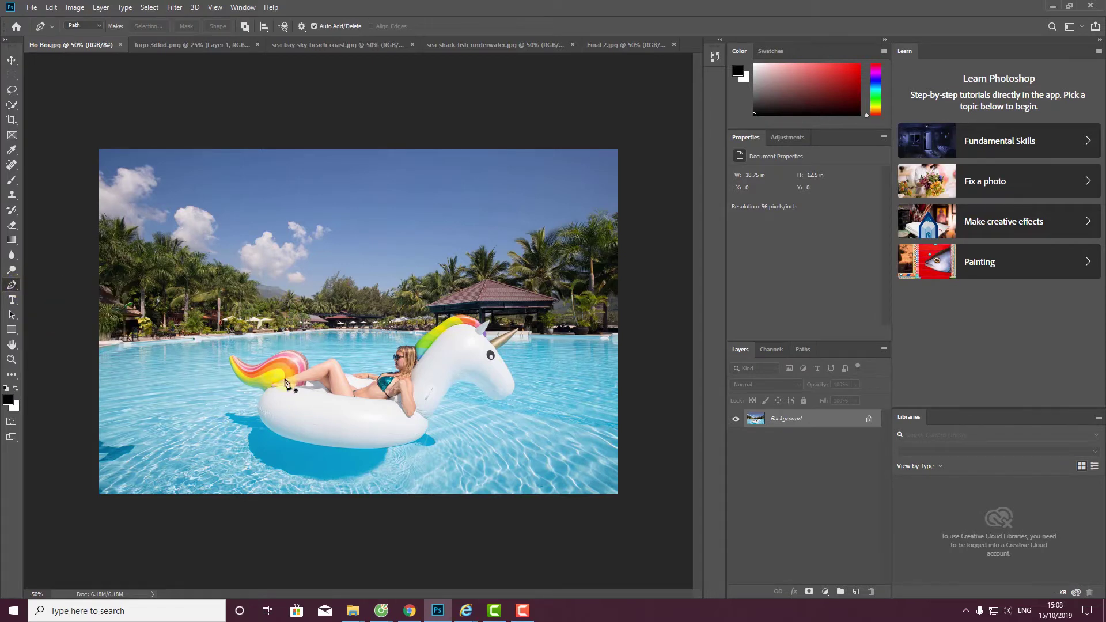
{"action": "left_click", "coordinate": [80, 25]}
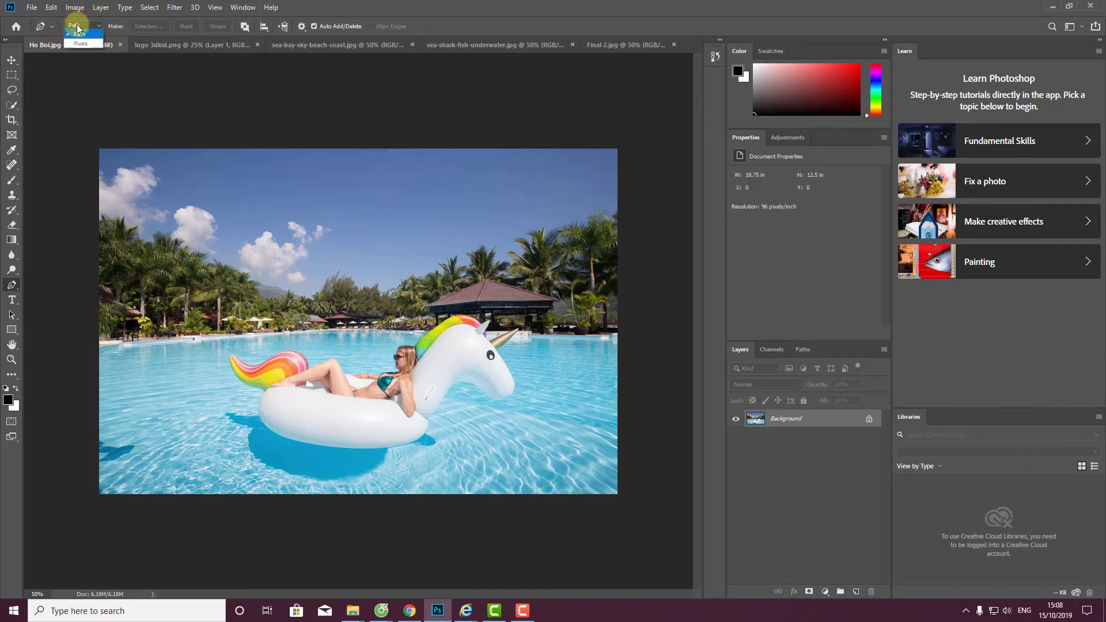
{"action": "left_click", "coordinate": [81, 48]}
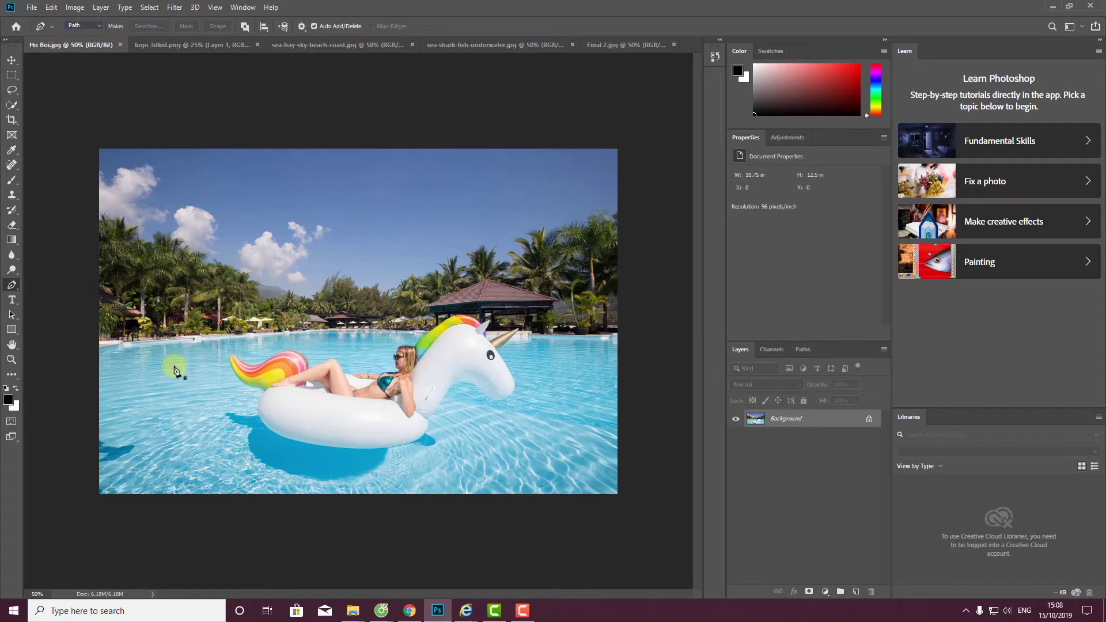
- Place the first anchor points along the unicorn float's rainbow tail
{"action": "left_click", "coordinate": [265, 394]}
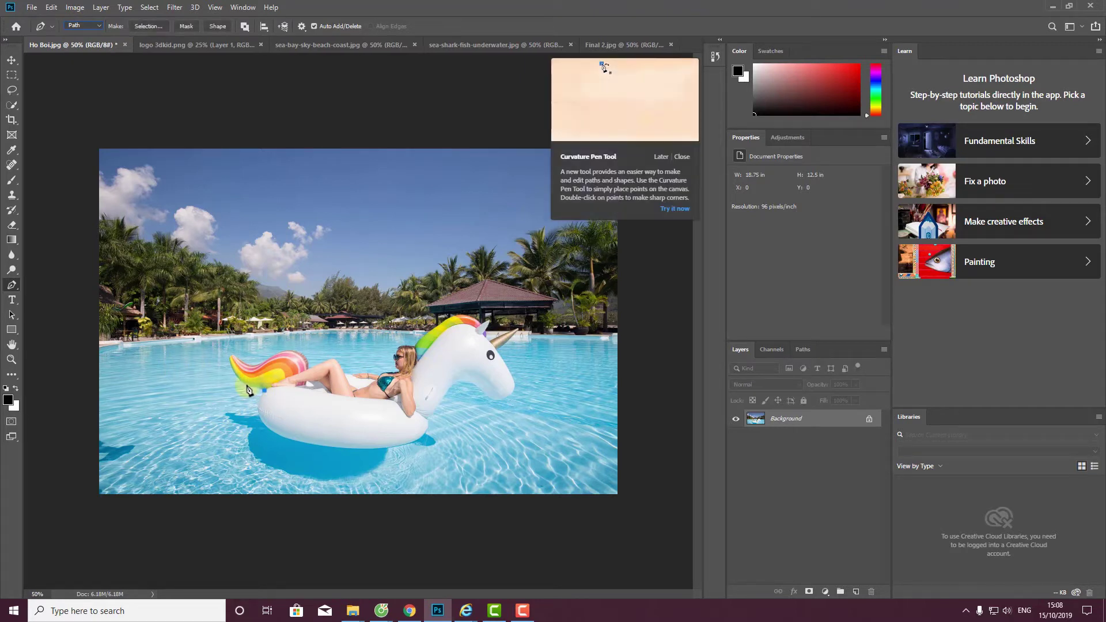
{"action": "left_click", "coordinate": [228, 384]}
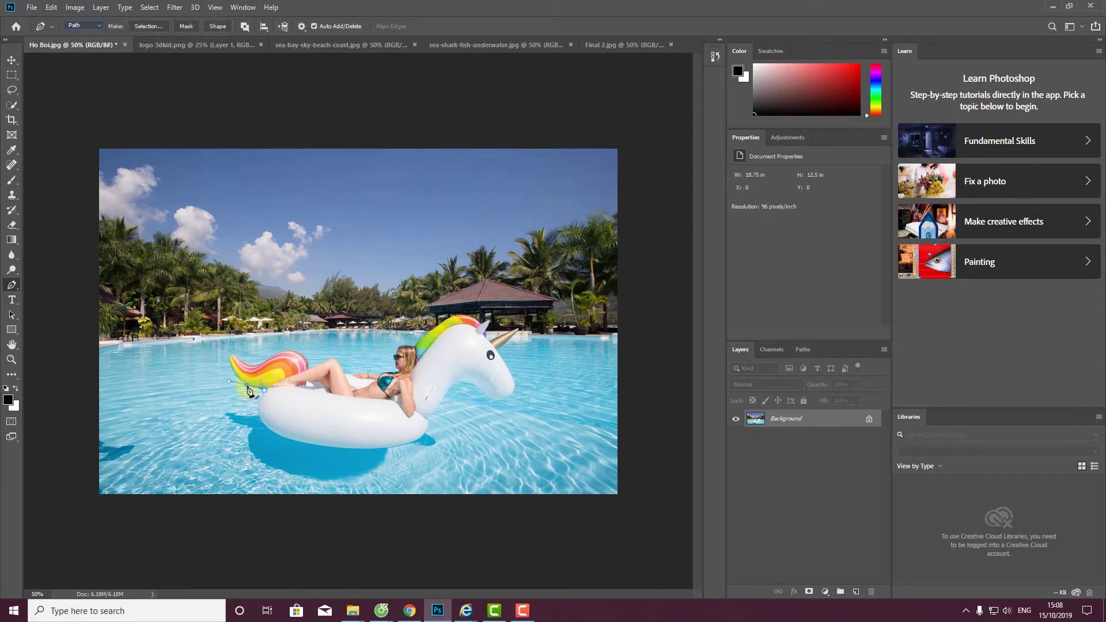
{"action": "left_click", "coordinate": [247, 385]}
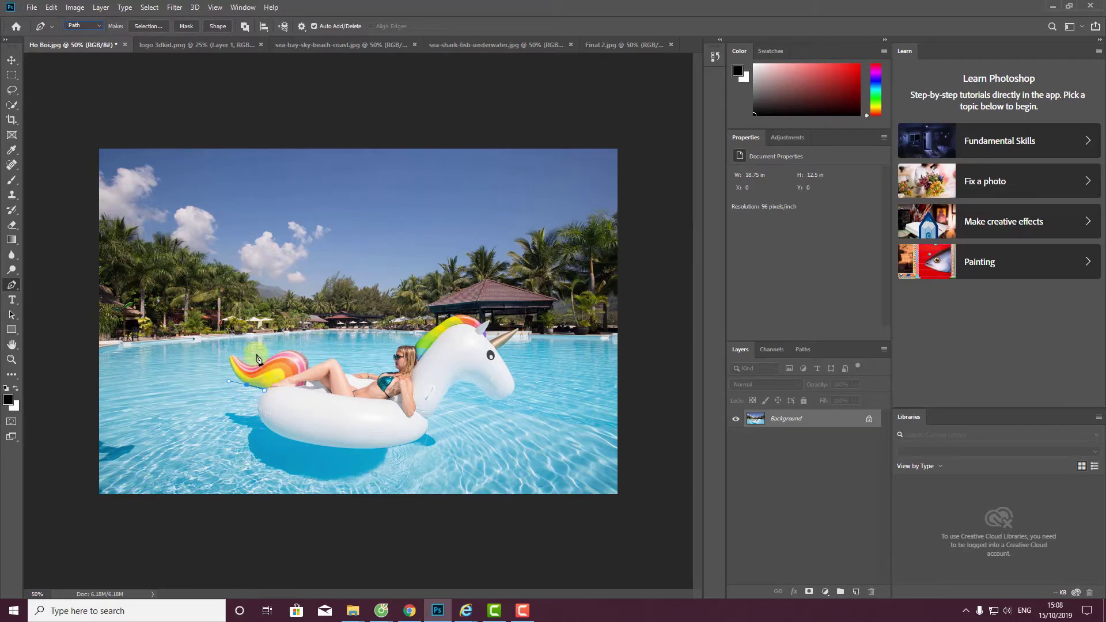
{"action": "left_click", "coordinate": [965, 611]}
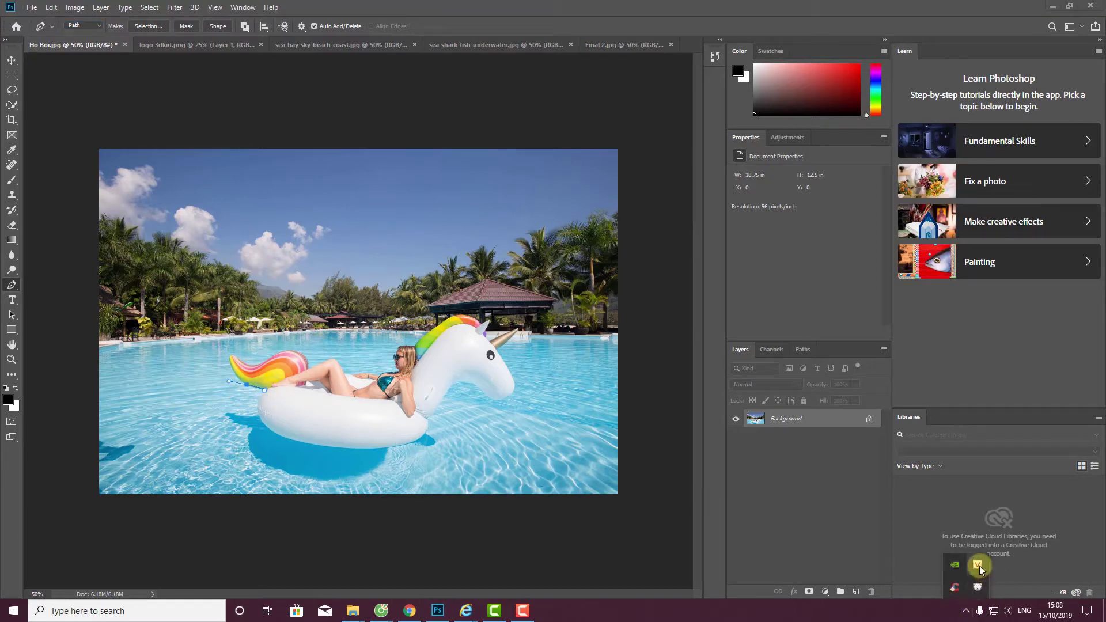
- Trace the path over the tail, across the woman's knee and along to her bikini
{"action": "scroll", "coordinate": [309, 371], "scroll_direction": "up", "scroll_amount": 3}
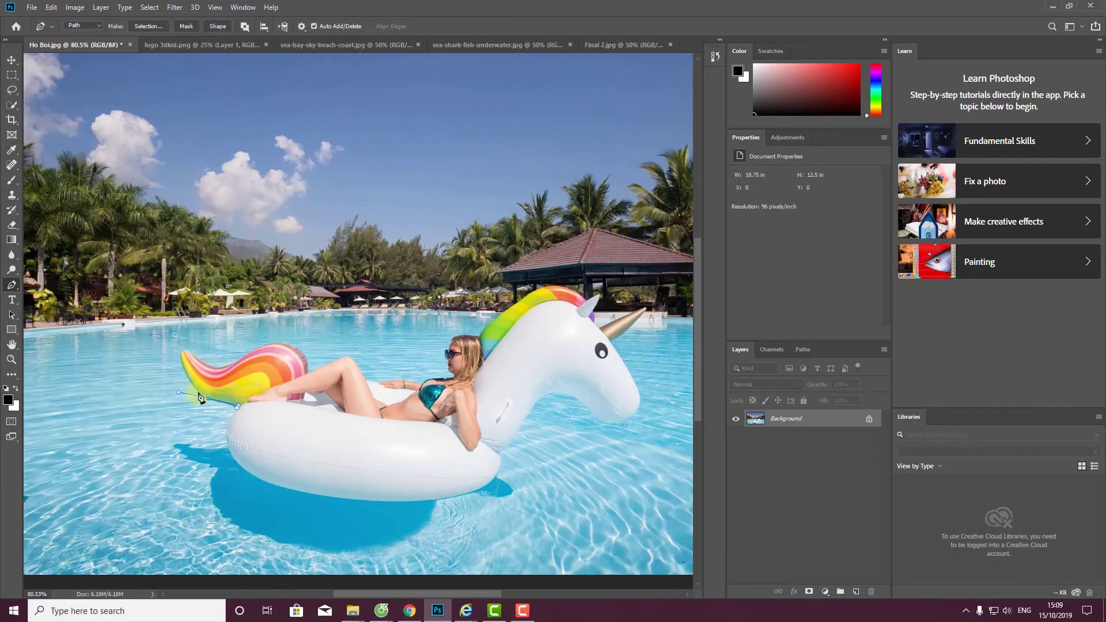
{"action": "left_click_drag", "start_coordinate": [183, 350], "coordinate": [200, 342]}
{"action": "left_click", "coordinate": [183, 351]}
{"action": "left_click_drag", "start_coordinate": [222, 373], "coordinate": [233, 363]}
{"action": "left_click_drag", "start_coordinate": [306, 358], "coordinate": [333, 396]}
{"action": "left_click", "coordinate": [351, 357]}
{"action": "left_click_drag", "start_coordinate": [351, 362], "coordinate": [363, 375]}
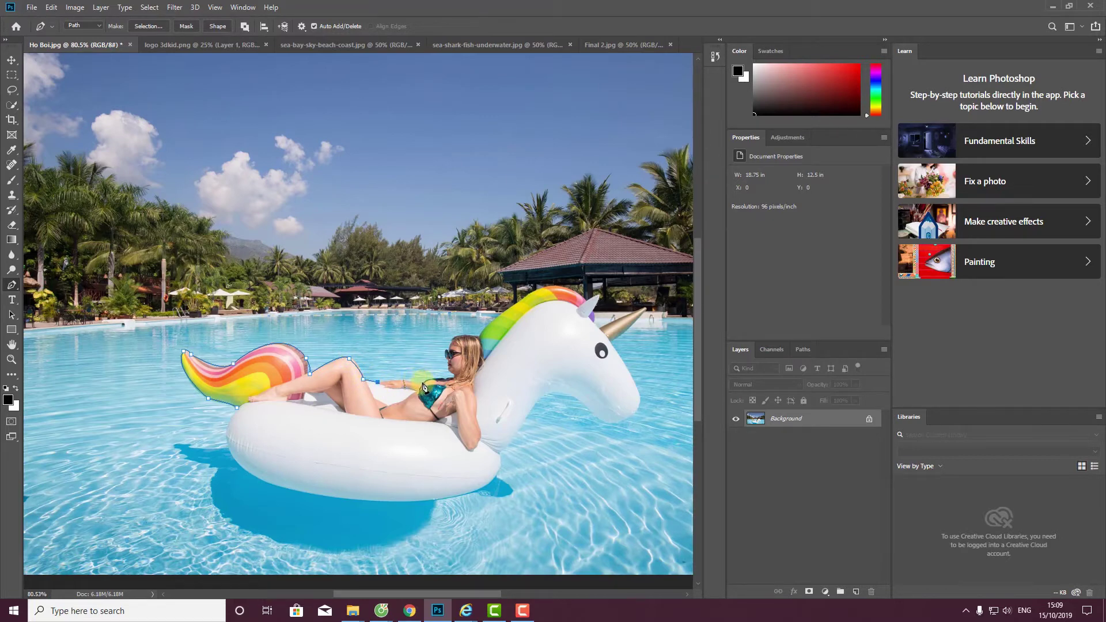
{"action": "left_click_drag", "start_coordinate": [423, 385], "coordinate": [469, 384]}
{"action": "left_click", "coordinate": [454, 381]}
{"action": "left_click", "coordinate": [454, 382]}
- Continue the path around the woman's head, the unicorn's neck, mane, horn and head
{"action": "left_click", "coordinate": [454, 346]}
{"action": "left_click_drag", "start_coordinate": [452, 346], "coordinate": [462, 326]}
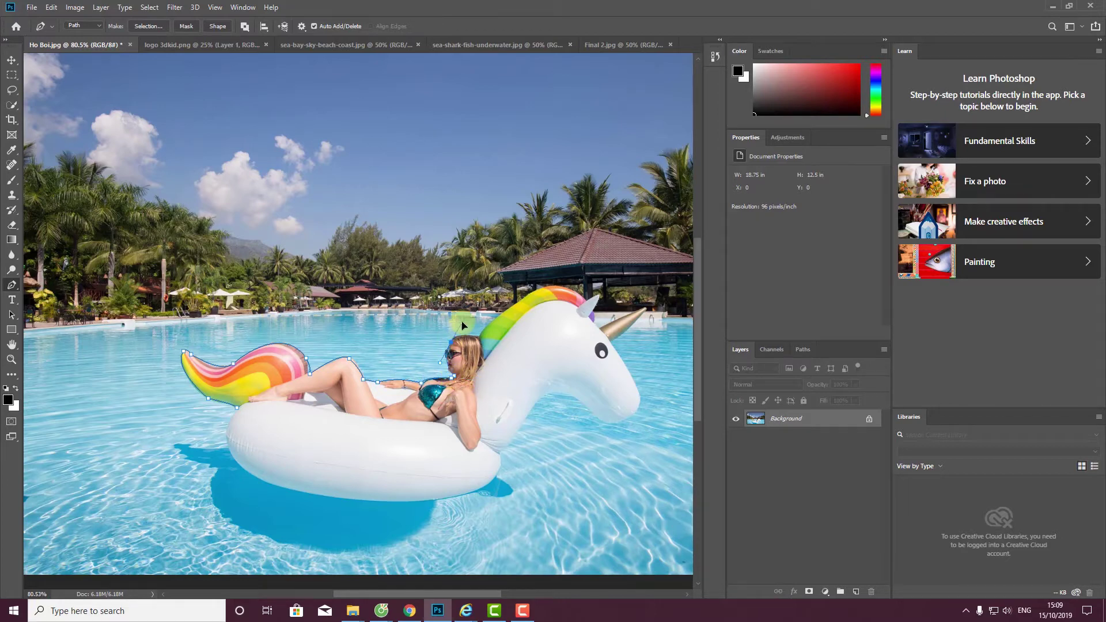
{"action": "left_click", "coordinate": [487, 339]}
{"action": "left_click_drag", "start_coordinate": [476, 336], "coordinate": [506, 337]}
{"action": "mouse_move", "coordinate": [587, 300]}
{"action": "left_mouse_down"}
{"action": "mouse_move", "coordinate": [632, 350]}
{"action": "mouse_move", "coordinate": [602, 297]}
{"action": "left_mouse_up"}
{"action": "left_click", "coordinate": [599, 327]}
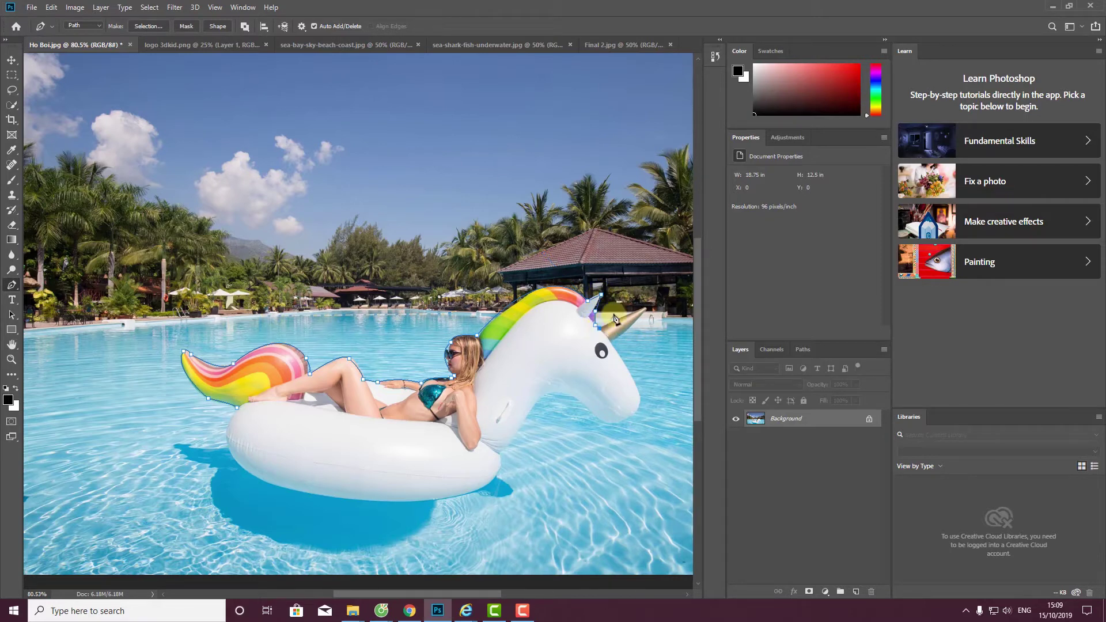
{"action": "left_click", "coordinate": [647, 308]}
{"action": "left_click", "coordinate": [602, 349]}
{"action": "left_click", "coordinate": [616, 345]}
{"action": "left_click_drag", "start_coordinate": [618, 422], "coordinate": [569, 437]}
{"action": "left_click", "coordinate": [617, 423]}
{"action": "left_click", "coordinate": [619, 424]}
- Finish the outline down the neck, under the float and back to the tail base
{"action": "left_click_drag", "start_coordinate": [524, 425], "coordinate": [489, 488]}
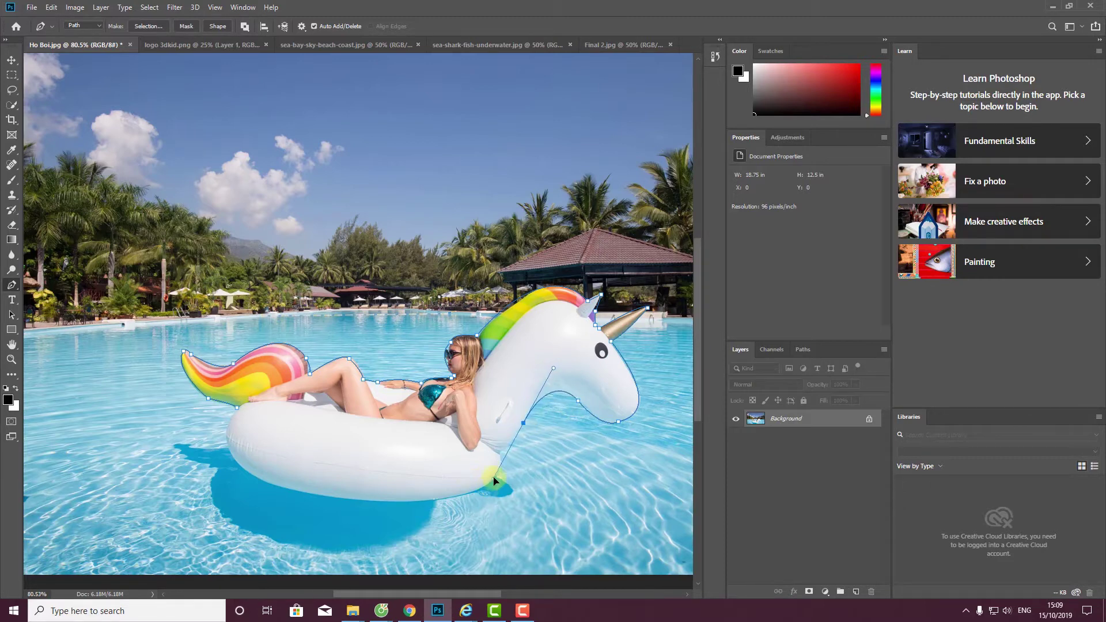
{"action": "left_click", "coordinate": [527, 423]}
{"action": "left_click_drag", "start_coordinate": [453, 499], "coordinate": [386, 517]}
{"action": "left_click", "coordinate": [460, 500]}
{"action": "left_click_drag", "start_coordinate": [235, 460], "coordinate": [193, 407]}
{"action": "left_click", "coordinate": [237, 444], "text": "alt"}
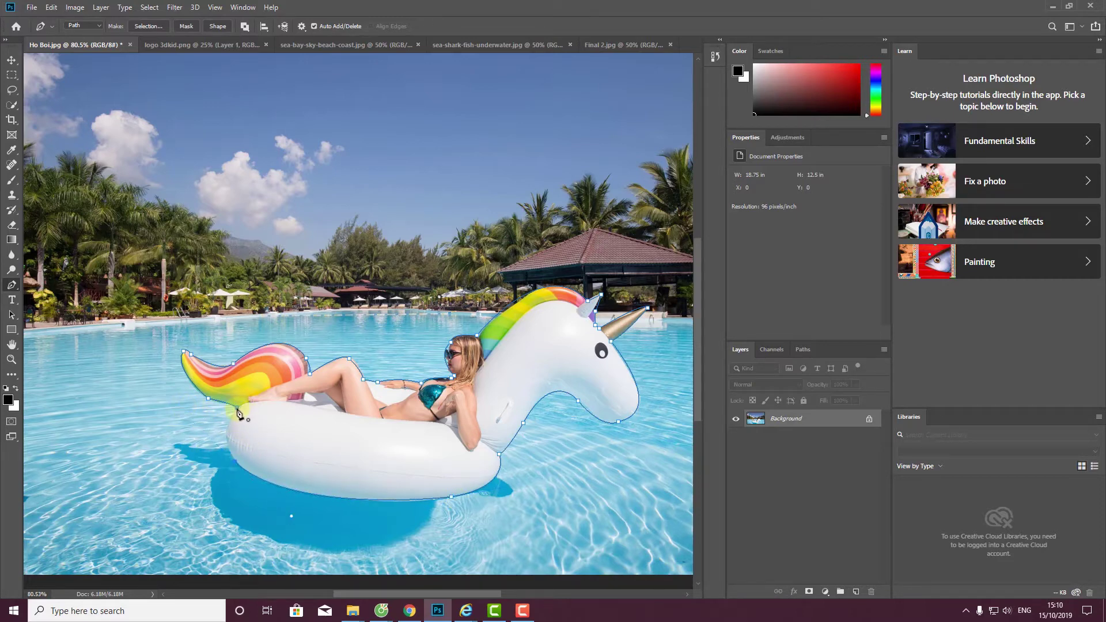
{"action": "left_click_drag", "start_coordinate": [238, 409], "coordinate": [253, 387]}
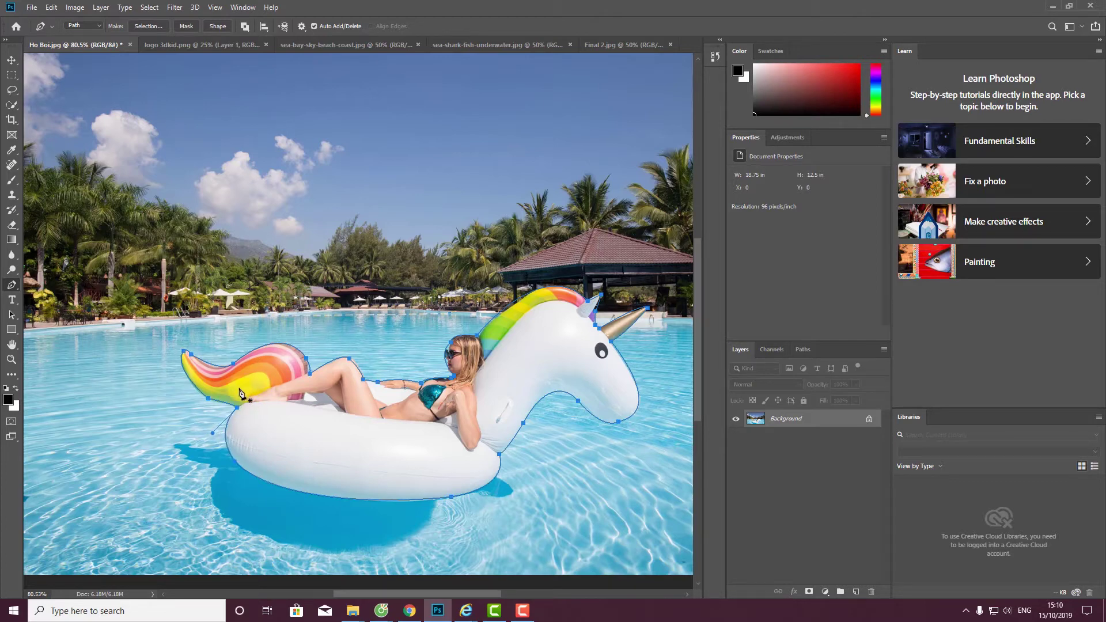
- Convert the traced unicorn-float path into an active selection
{"action": "right_click", "coordinate": [259, 375]}
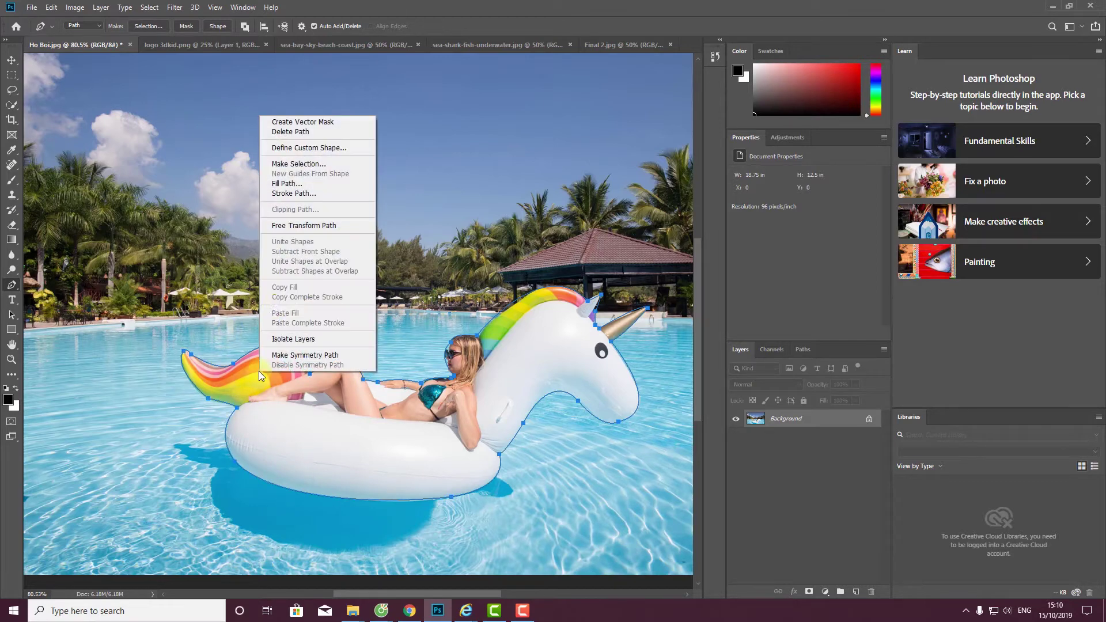
{"action": "left_click", "coordinate": [297, 164]}
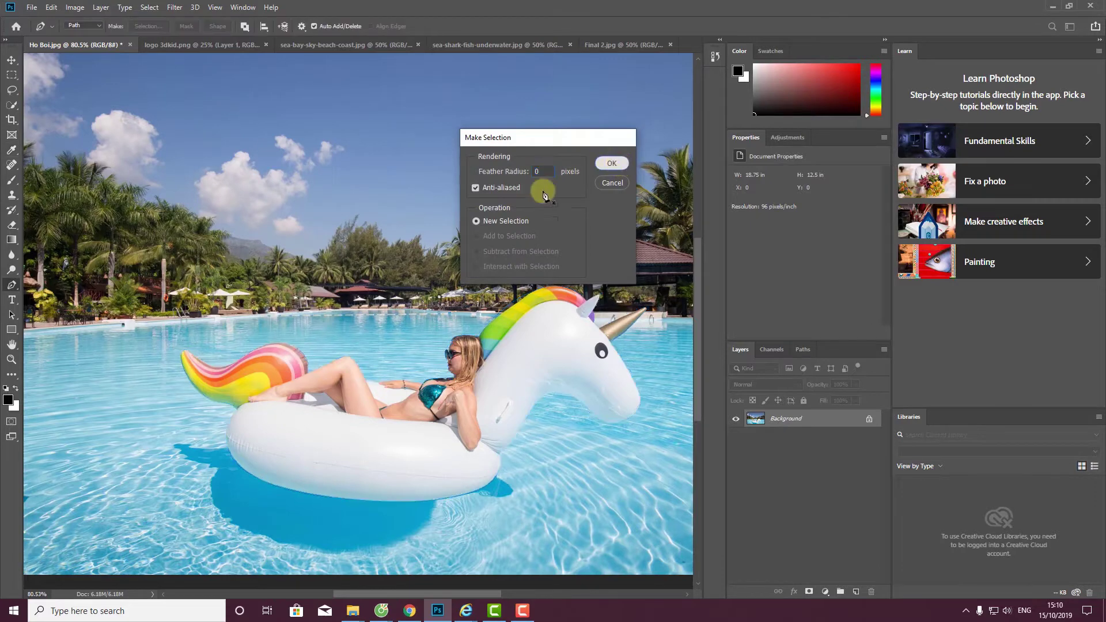
{"action": "key", "text": "Return"}
{"action": "left_click", "coordinate": [53, 8]}
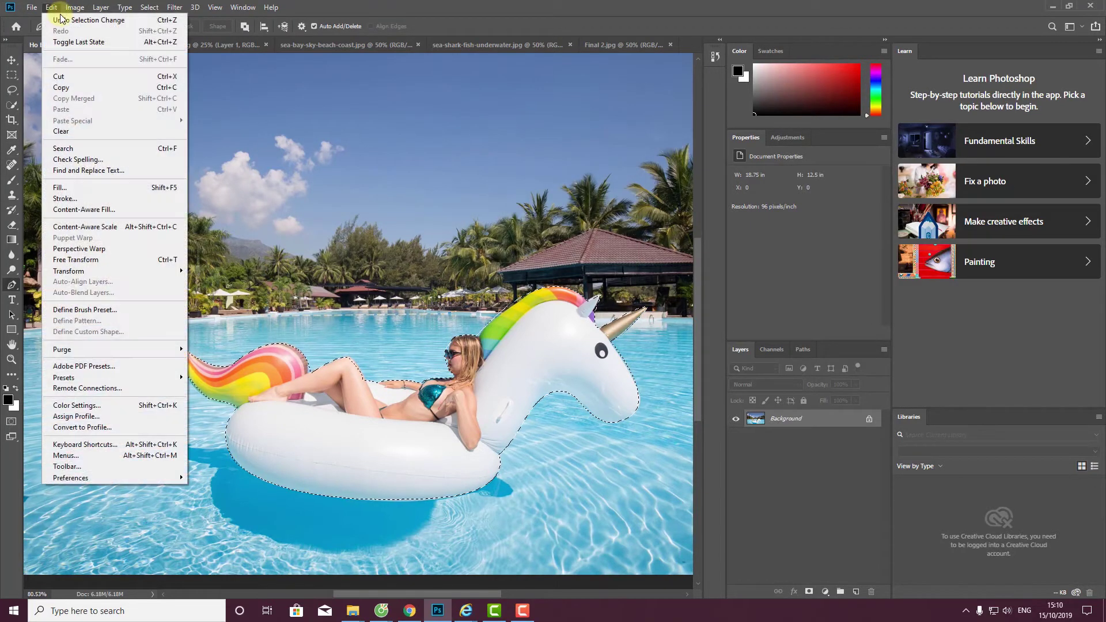
{"action": "left_click", "coordinate": [86, 20]}
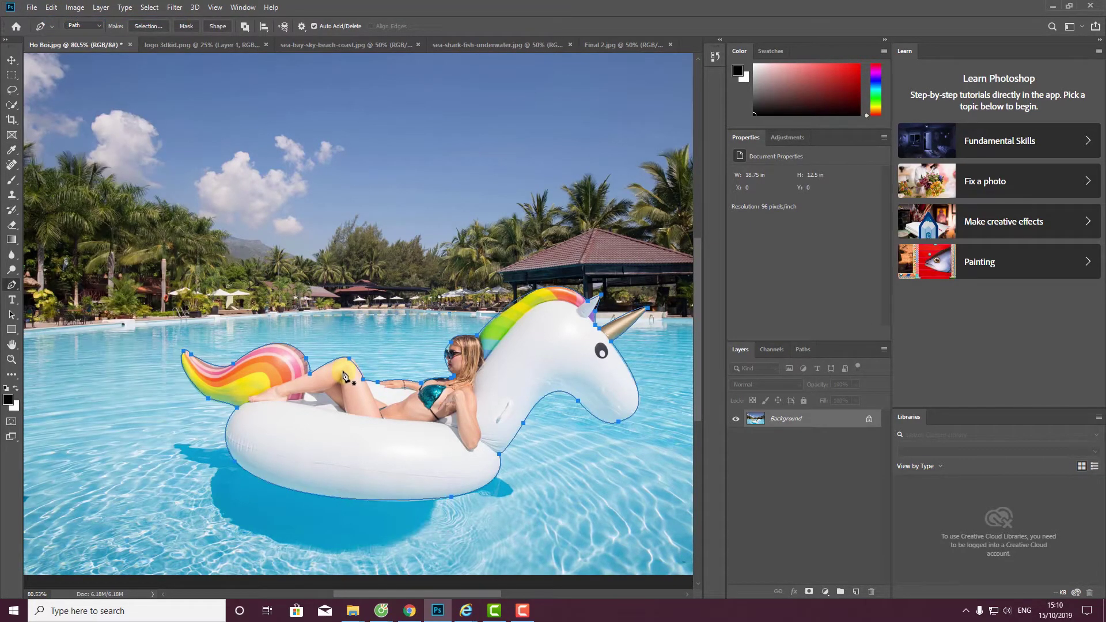
{"action": "key", "text": "ctrl+Return"}
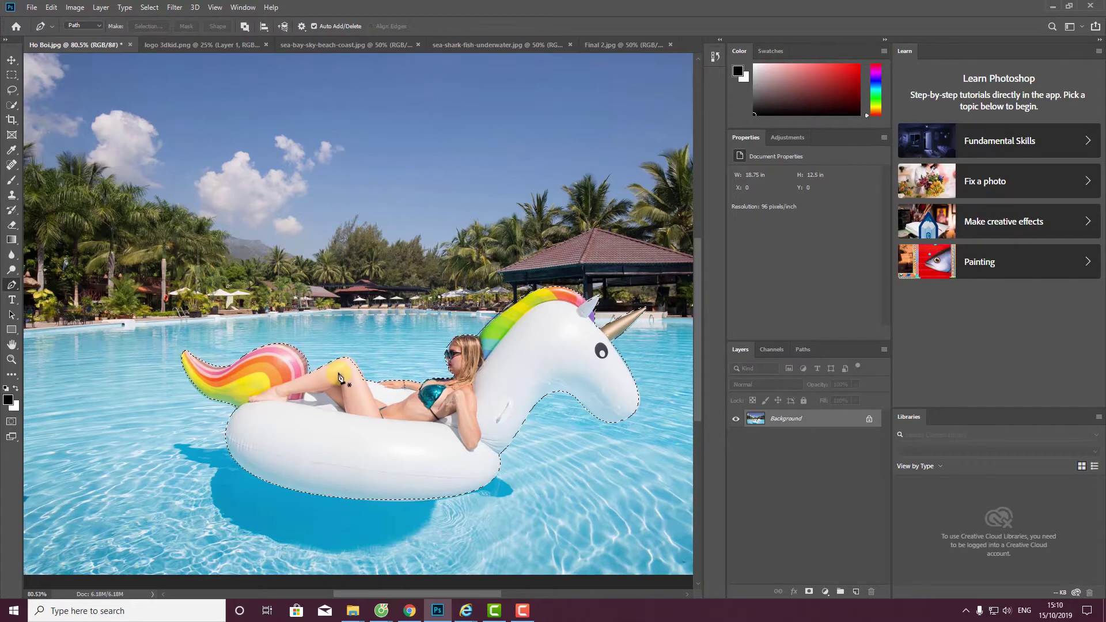
- Drag the cut-out float into the beach-coast photo and place it lower-left on the water
{"action": "left_click", "coordinate": [13, 60]}
{"action": "left_click_drag", "start_coordinate": [385, 447], "coordinate": [456, 50]}
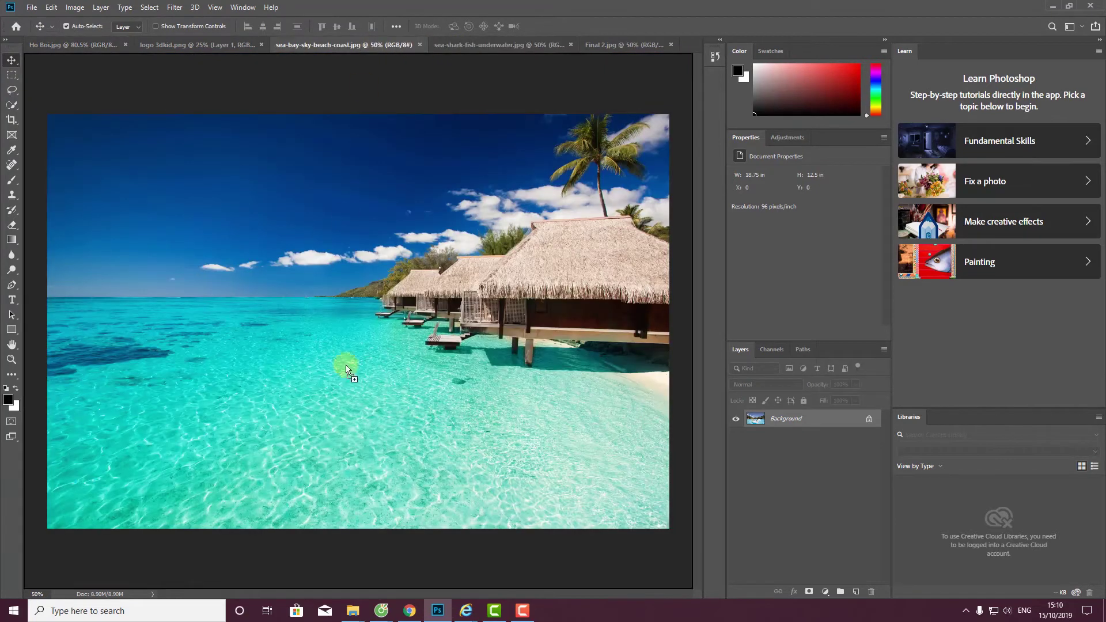
{"action": "left_click_drag", "start_coordinate": [456, 50], "coordinate": [346, 395]}
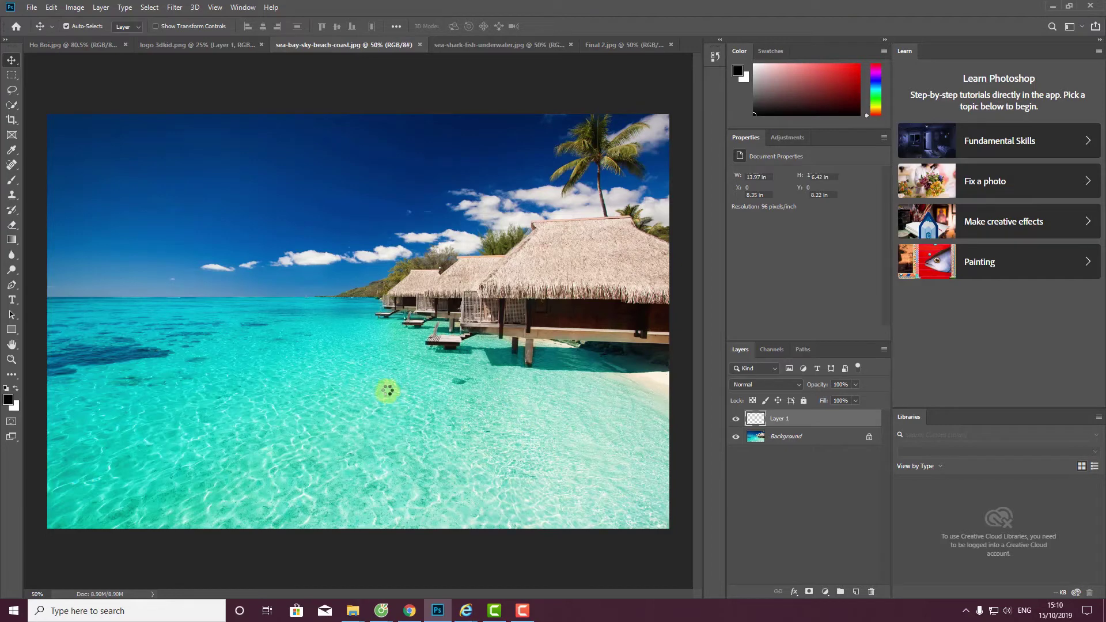
{"action": "left_click_drag", "start_coordinate": [366, 372], "coordinate": [339, 382]}
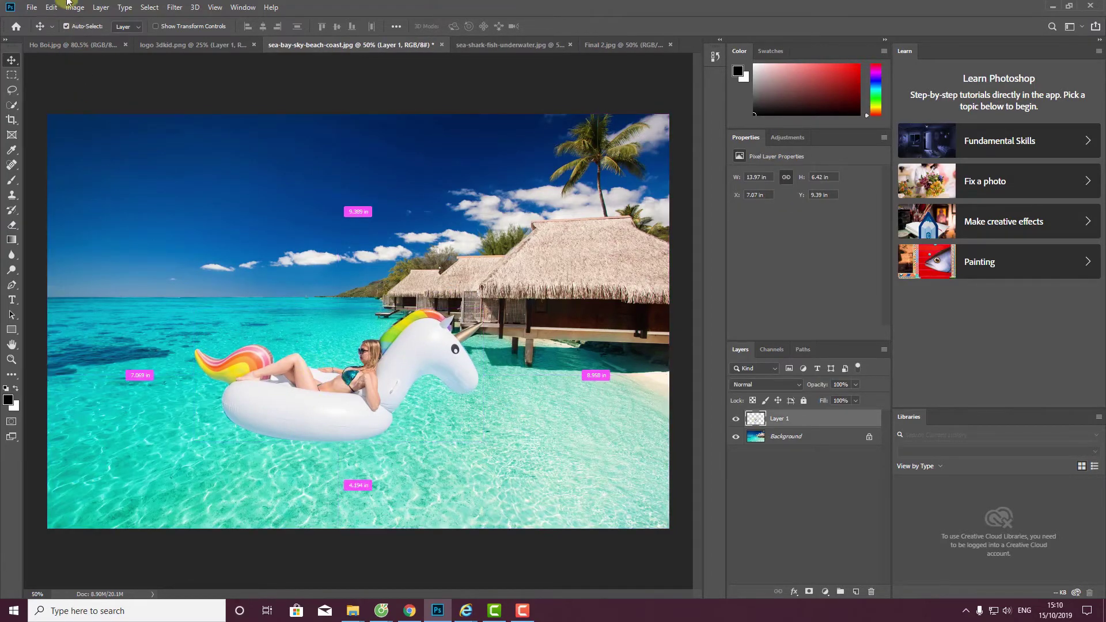
{"action": "left_click", "coordinate": [41, 7]}
{"action": "mouse_move", "coordinate": [51, 7]}
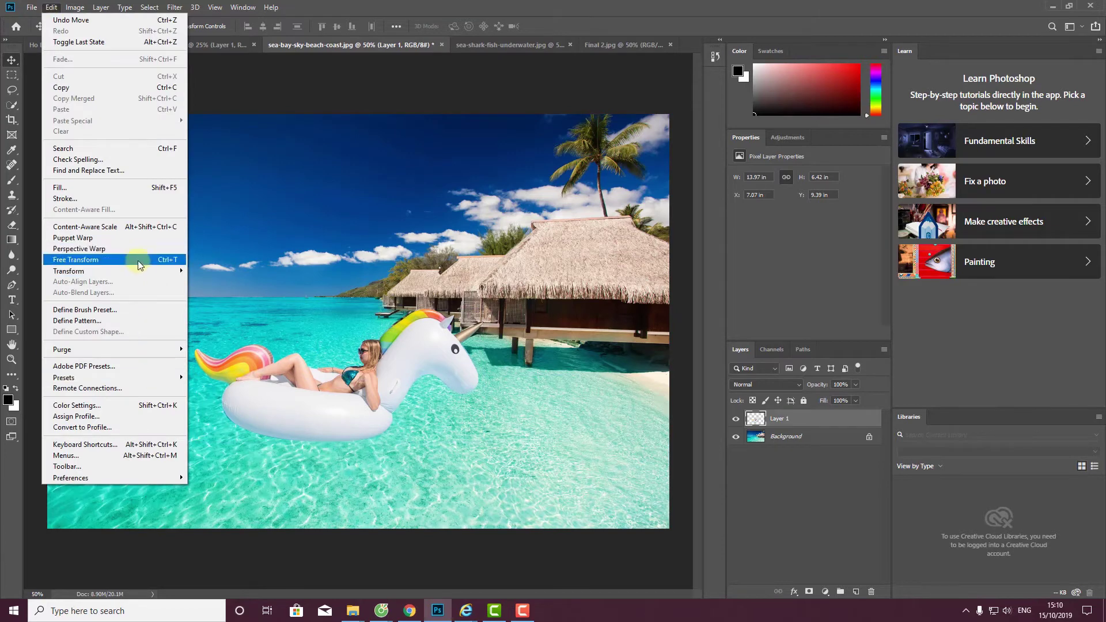
- Scale the unicorn float down to a small size on the beach water
{"action": "key", "text": "ctrl+t"}
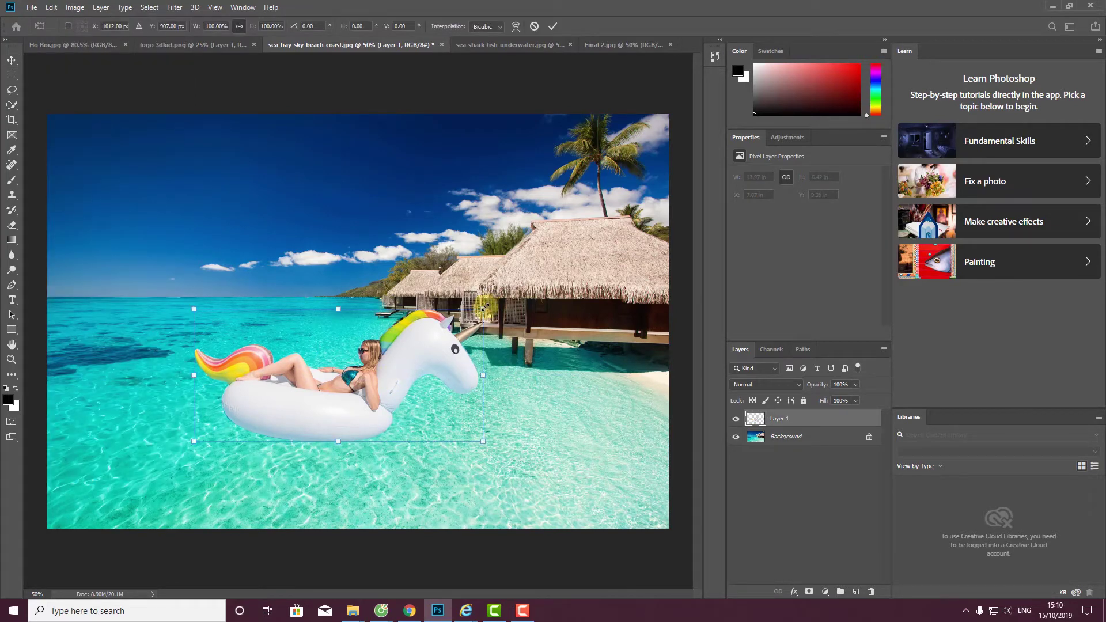
{"action": "mouse_move", "coordinate": [484, 308]}
{"action": "left_mouse_down"}
{"action": "mouse_move", "coordinate": [430, 334]}
{"action": "mouse_move", "coordinate": [357, 396]}
{"action": "left_mouse_up"}
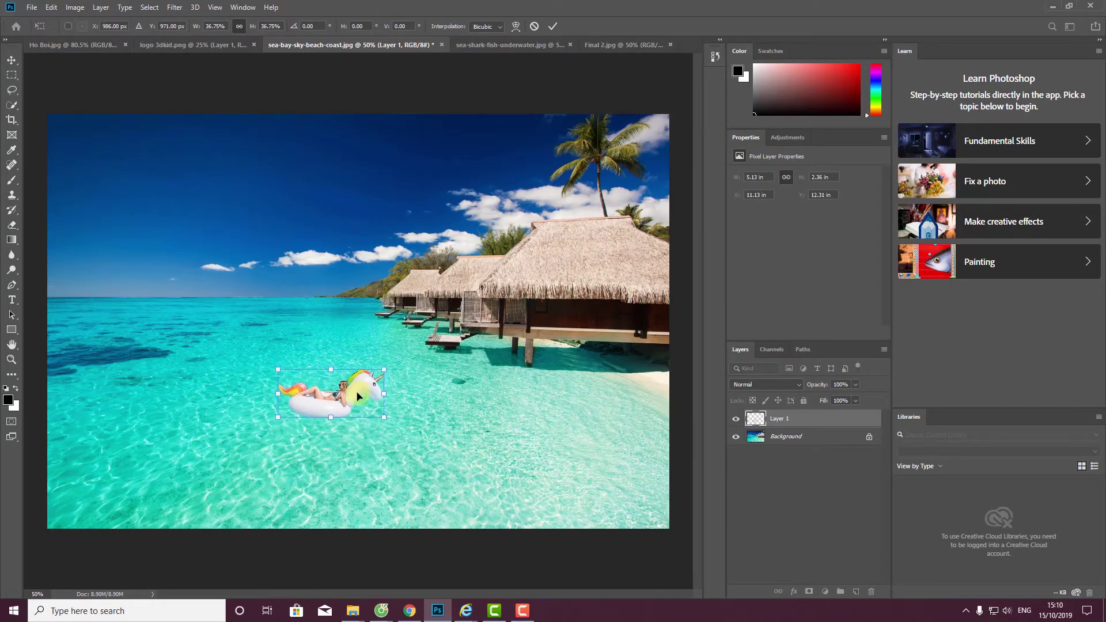
{"action": "key", "text": "Return"}
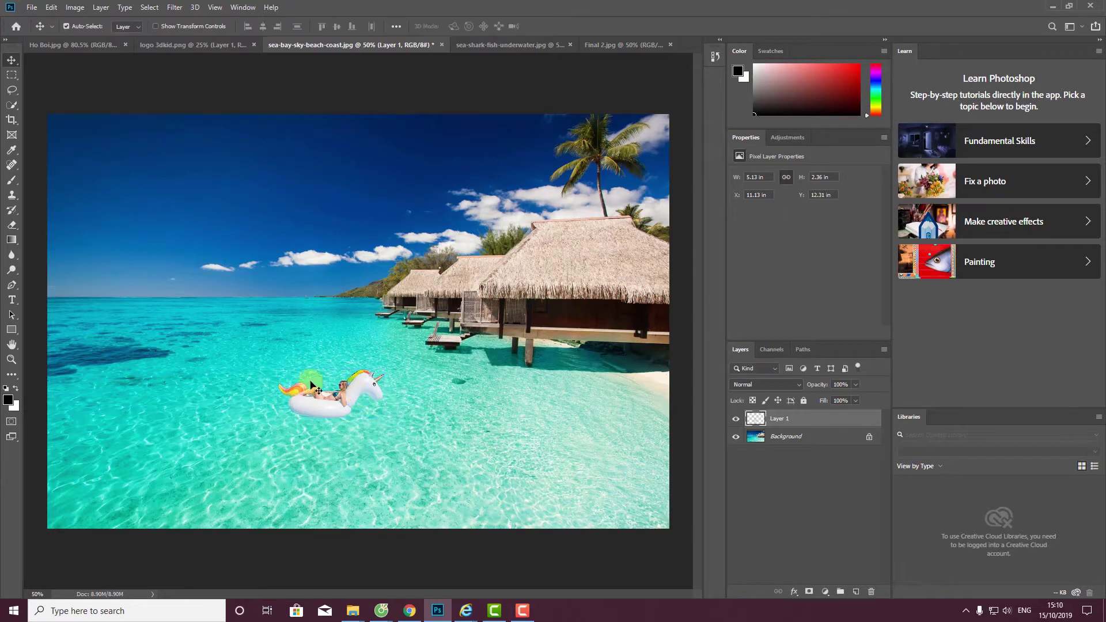
- Switch through the open documents to bring up the dolphin underwater photo
{"action": "left_click", "coordinate": [178, 40]}
{"action": "left_click", "coordinate": [89, 41]}
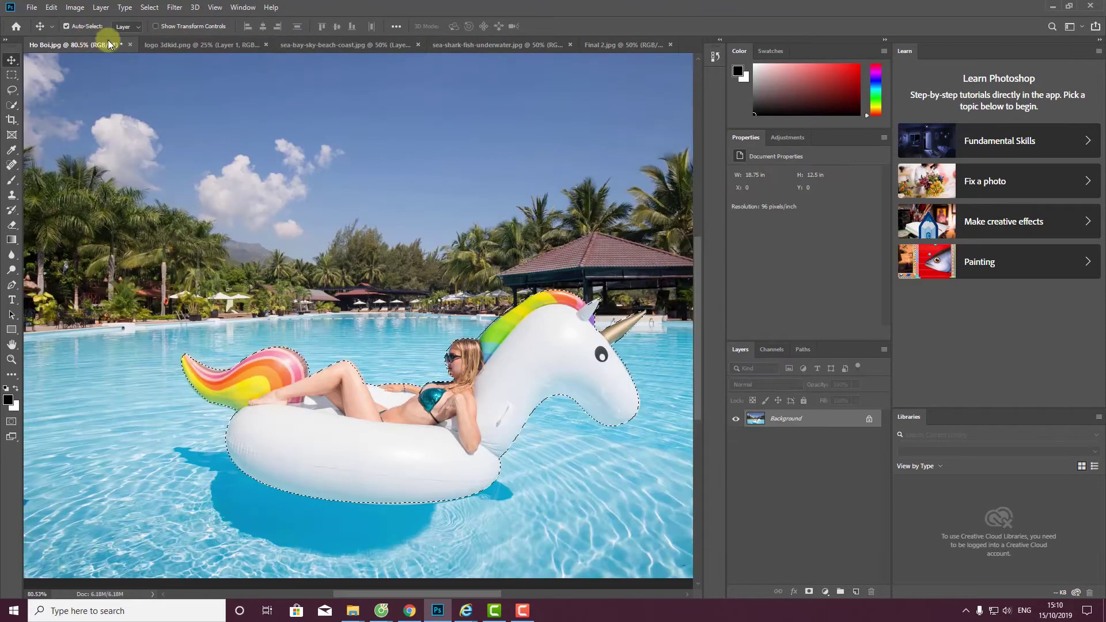
{"action": "left_click", "coordinate": [357, 43]}
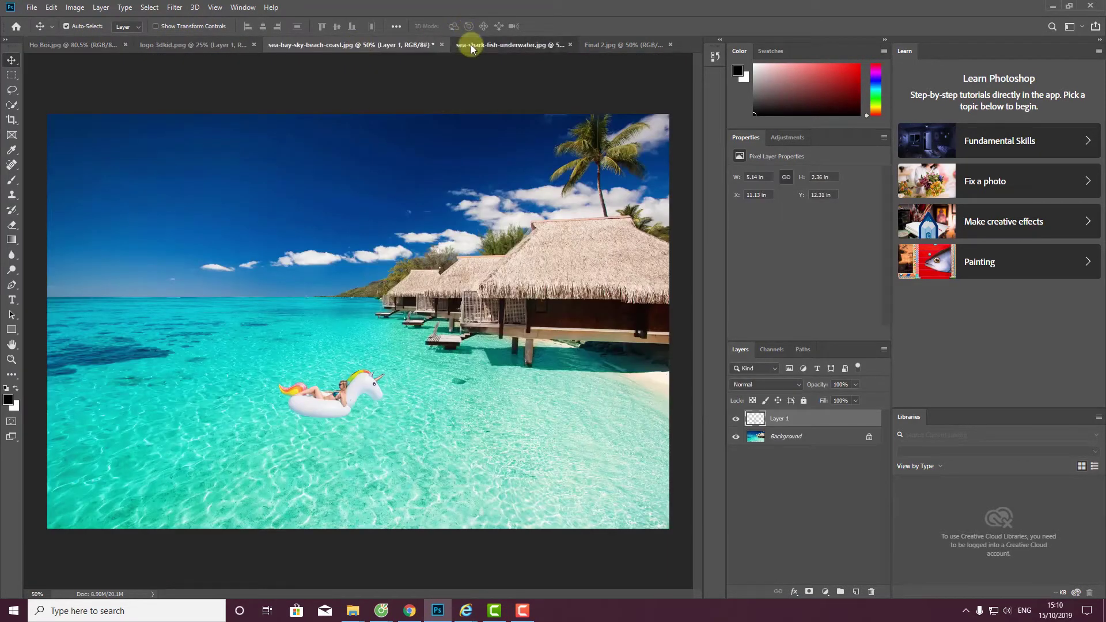
{"action": "left_click_drag", "start_coordinate": [472, 44], "coordinate": [346, 46]}
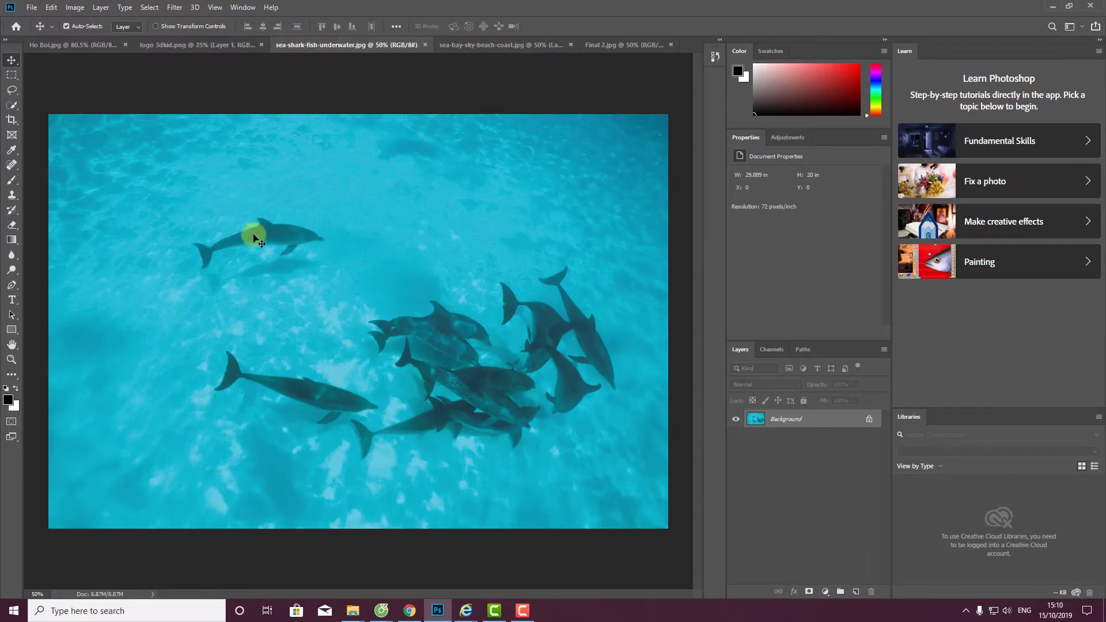
- Trace a closed Pen path around the lone dolphin and load it as a selection
{"action": "key", "text": "p"}
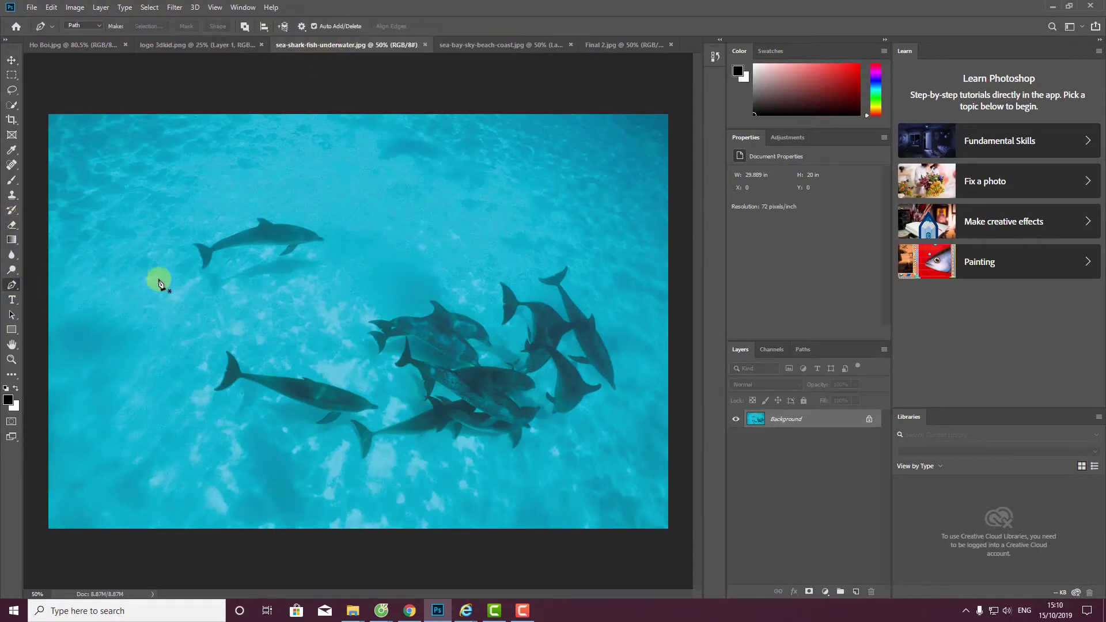
{"action": "mouse_move", "coordinate": [194, 248]}
{"action": "left_mouse_down"}
{"action": "mouse_move", "coordinate": [194, 282]}
{"action": "mouse_move", "coordinate": [213, 265]}
{"action": "mouse_move", "coordinate": [217, 234]}
{"action": "left_mouse_up"}
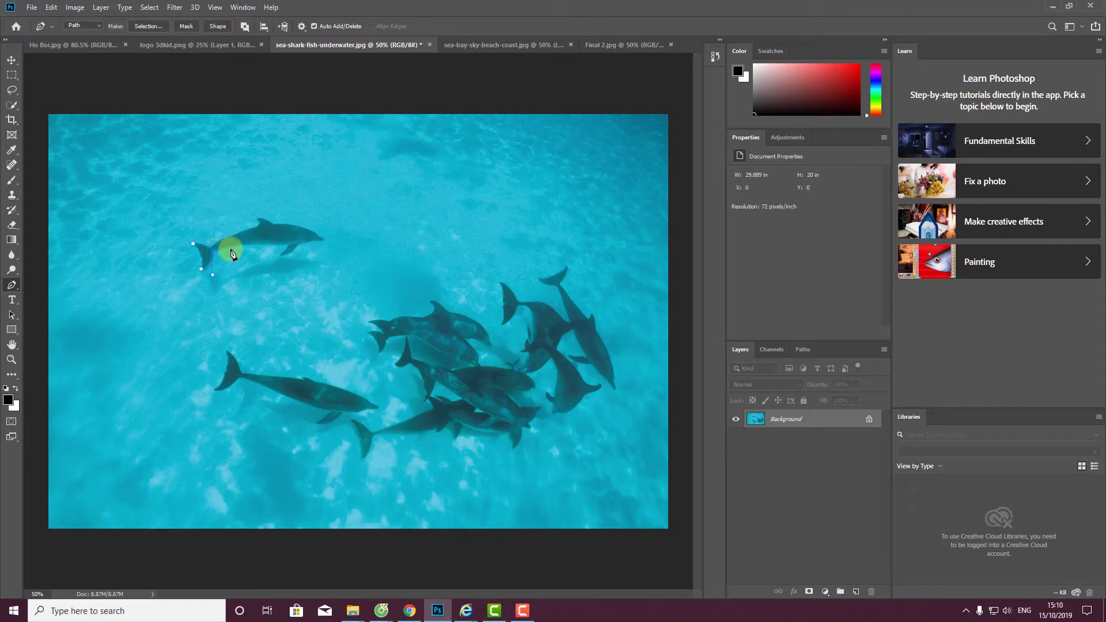
{"action": "mouse_move", "coordinate": [273, 250]}
{"action": "left_mouse_down"}
{"action": "mouse_move", "coordinate": [271, 261]}
{"action": "mouse_move", "coordinate": [299, 249]}
{"action": "left_mouse_up"}
{"action": "mouse_move", "coordinate": [299, 249]}
{"action": "left_mouse_down"}
{"action": "mouse_move", "coordinate": [309, 230]}
{"action": "mouse_move", "coordinate": [336, 246]}
{"action": "mouse_move", "coordinate": [255, 234]}
{"action": "mouse_move", "coordinate": [272, 228]}
{"action": "mouse_move", "coordinate": [256, 223]}
{"action": "mouse_move", "coordinate": [213, 250]}
{"action": "left_mouse_up"}
{"action": "left_click", "coordinate": [298, 245], "text": "alt"}
{"action": "mouse_move", "coordinate": [202, 259]}
{"action": "left_mouse_down"}
{"action": "mouse_move", "coordinate": [213, 252]}
{"action": "mouse_move", "coordinate": [189, 243]}
{"action": "mouse_move", "coordinate": [190, 253]}
{"action": "left_mouse_up"}
{"action": "left_click", "coordinate": [193, 244]}
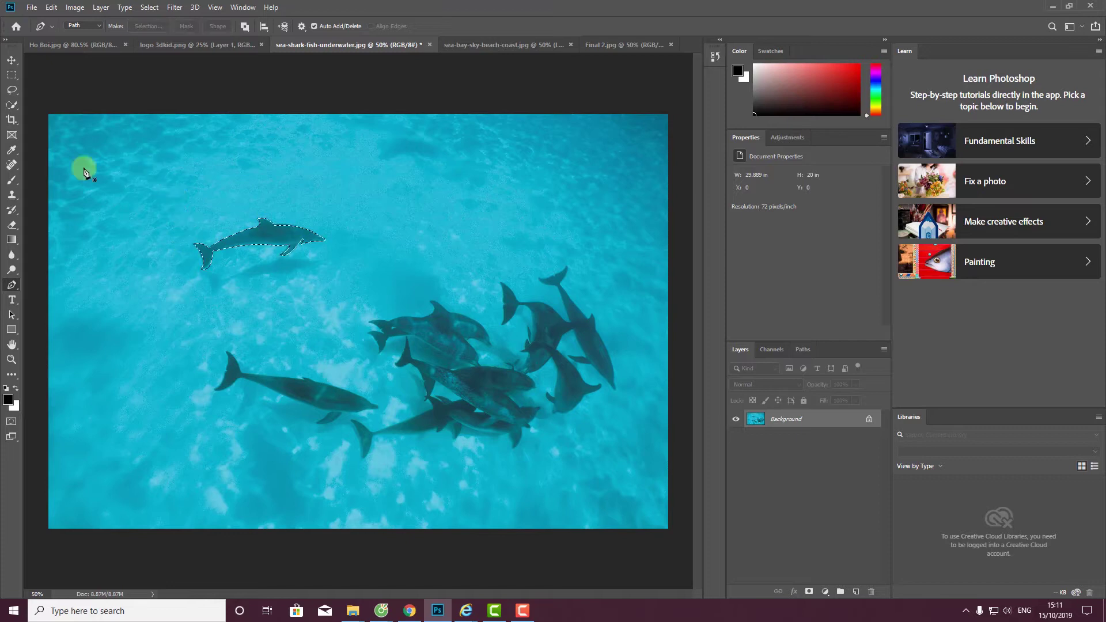
{"action": "key", "text": "ctrl+Return"}
{"action": "left_click", "coordinate": [12, 59]}
- Place the dolphin in the composite at about 60% size, enlarge the float slightly, and reposition both
{"action": "mouse_move", "coordinate": [311, 247]}
{"action": "left_mouse_down"}
{"action": "mouse_move", "coordinate": [477, 49]}
{"action": "mouse_move", "coordinate": [274, 361]}
{"action": "left_mouse_up"}
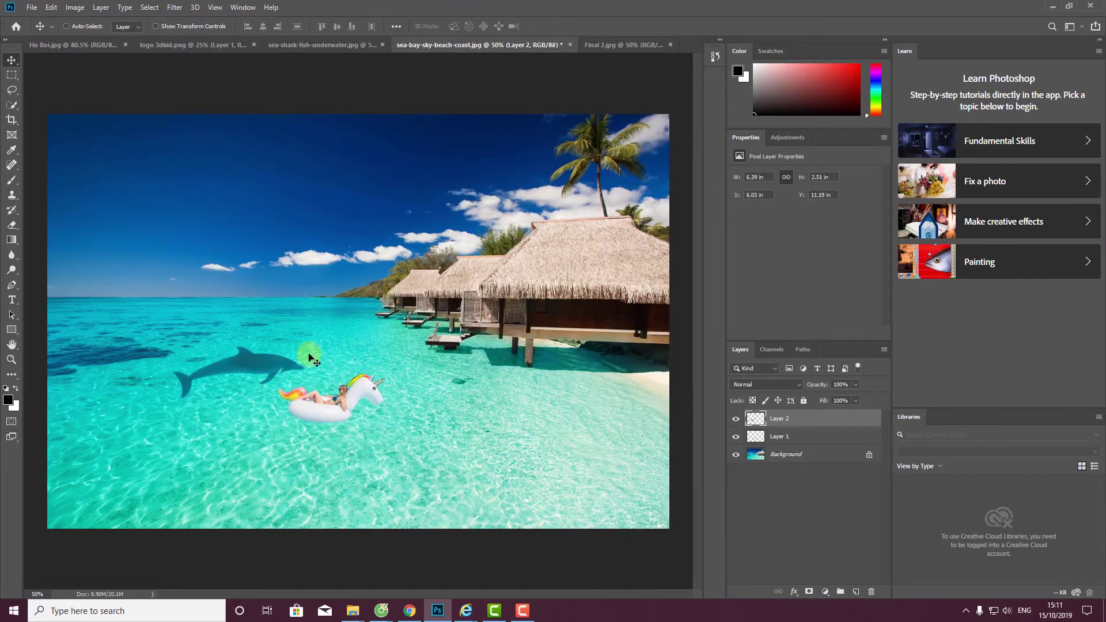
{"action": "key", "text": "ctrl+t"}
{"action": "left_click_drag", "start_coordinate": [296, 345], "coordinate": [254, 367]}
{"action": "key", "text": "Return"}
{"action": "left_click", "coordinate": [344, 410]}
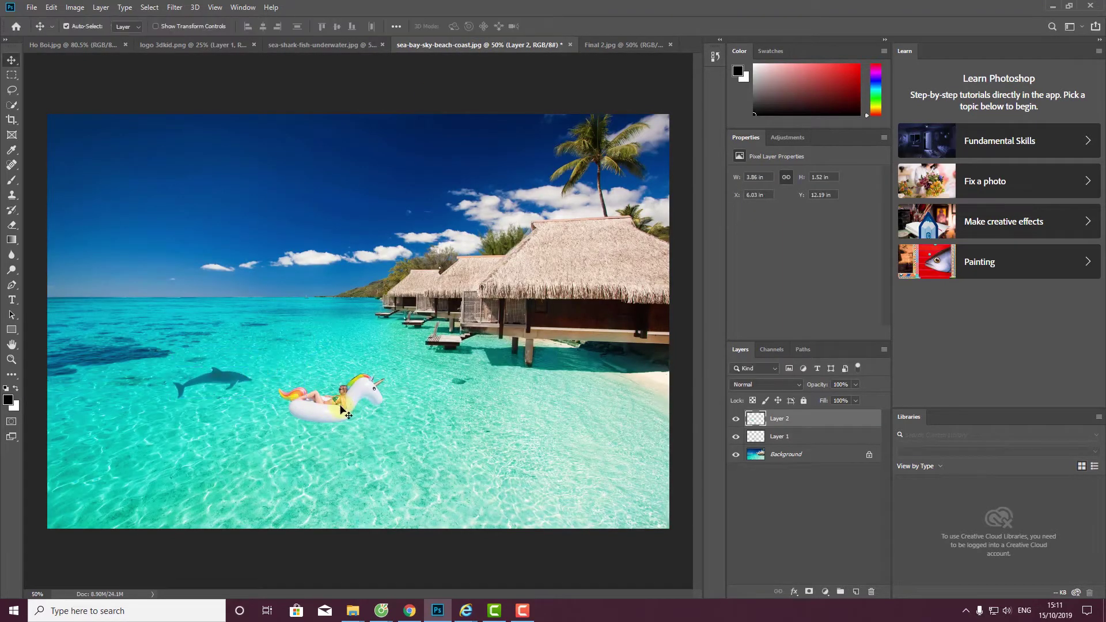
{"action": "key", "text": "ctrl+t"}
{"action": "left_click_drag", "start_coordinate": [395, 368], "coordinate": [441, 352]}
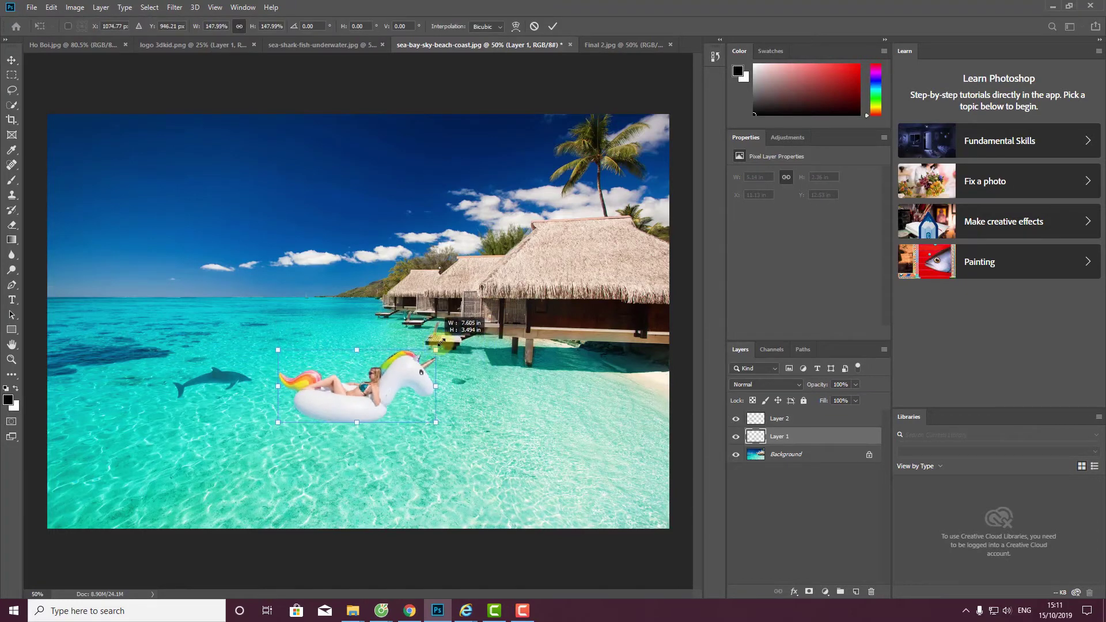
{"action": "key", "text": "Return"}
{"action": "left_click_drag", "start_coordinate": [366, 412], "coordinate": [361, 426]}
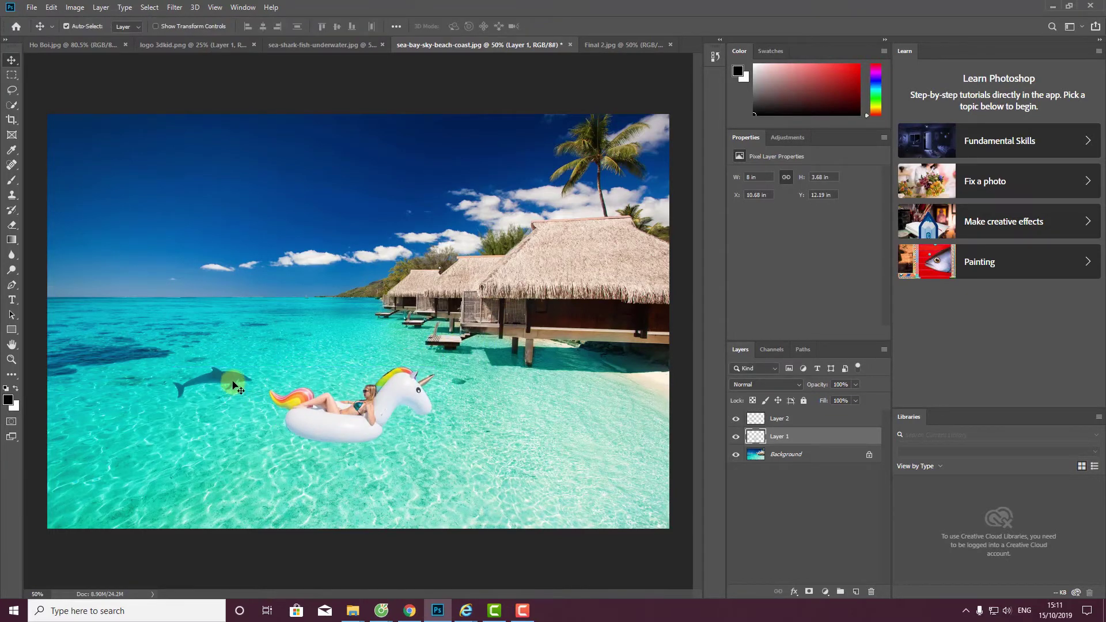
{"action": "left_click_drag", "start_coordinate": [232, 385], "coordinate": [255, 381]}
{"action": "left_click", "coordinate": [366, 415]}
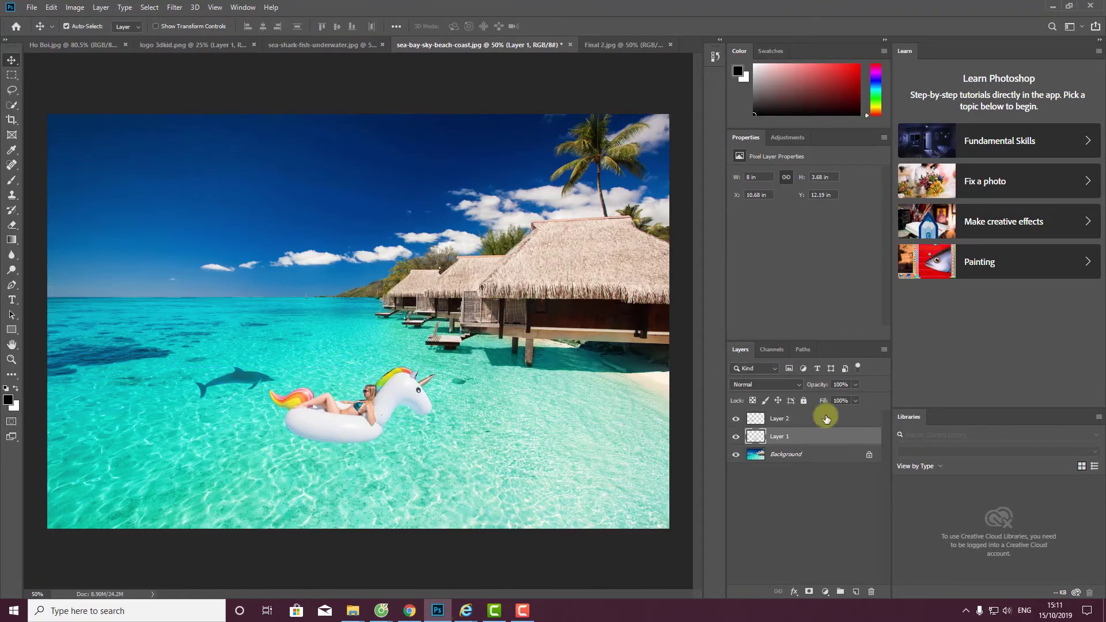
- Rename the float layer to Co Gai and Layer 2 to Ca Heo
{"action": "double_click", "coordinate": [775, 437]}
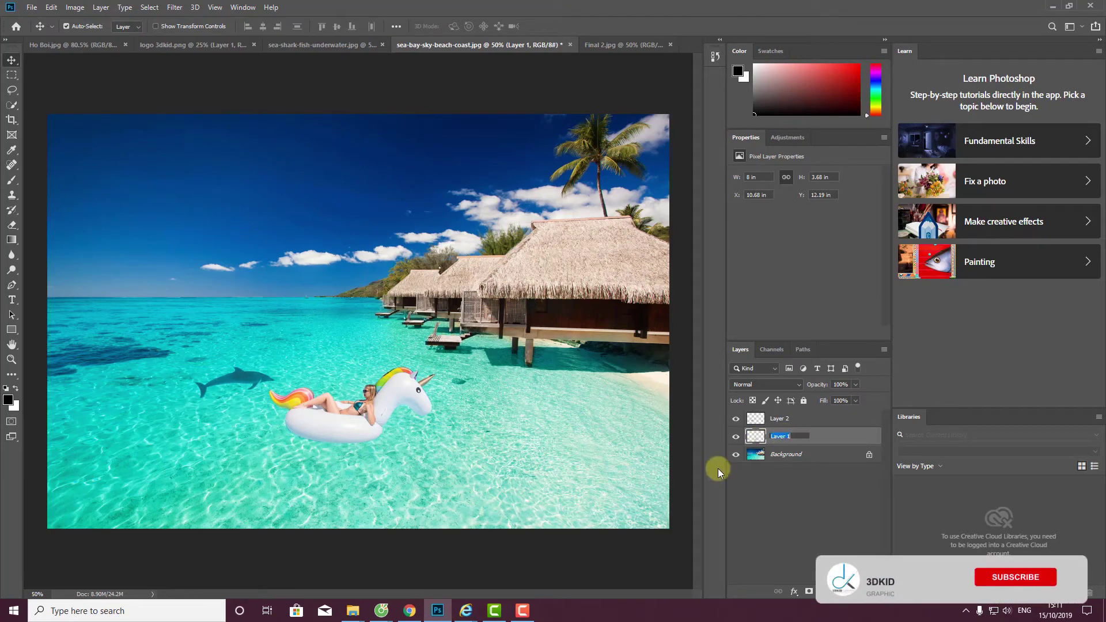
{"action": "type", "text": "Co"}
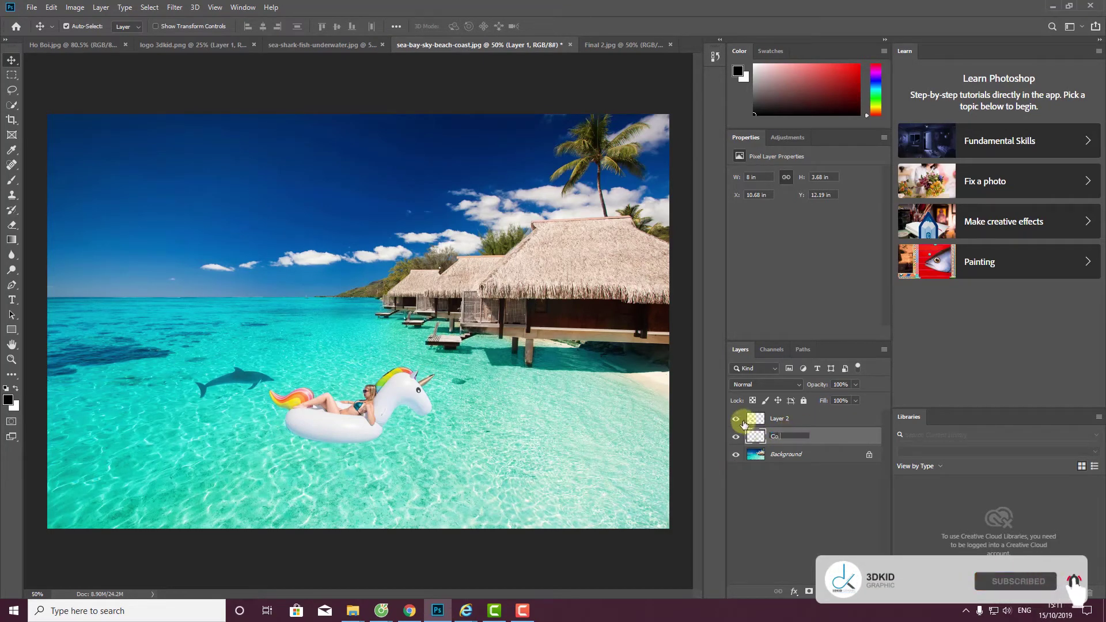
{"action": "type", "text": " Gai"}
{"action": "key", "text": "Return"}
{"action": "left_click", "coordinate": [783, 422]}
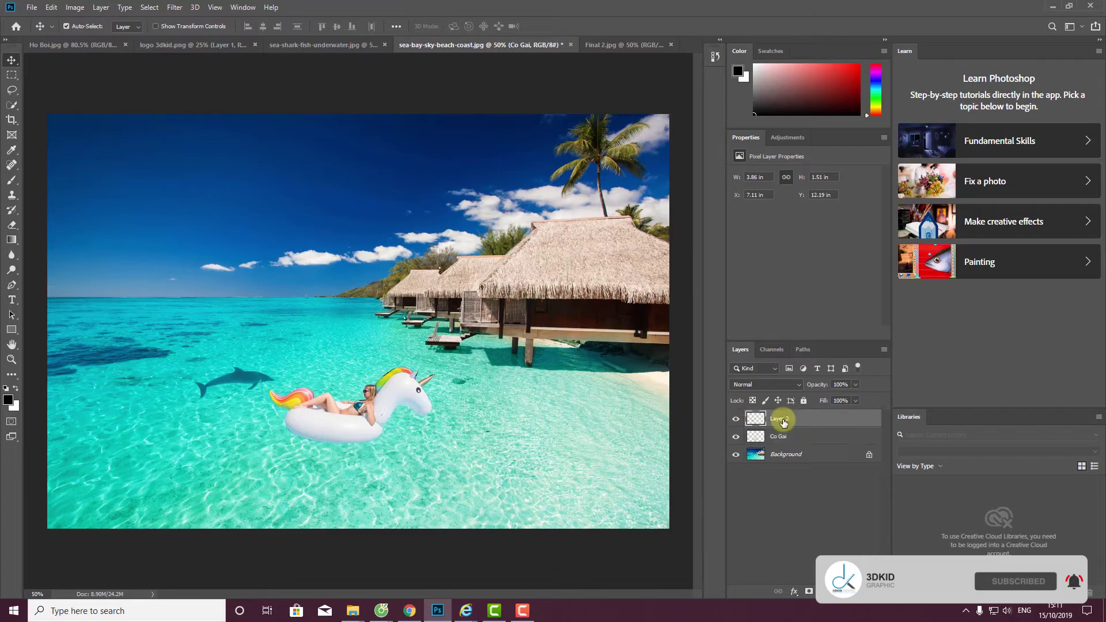
{"action": "double_click", "coordinate": [780, 420]}
{"action": "type", "text": "Ca Heo"}
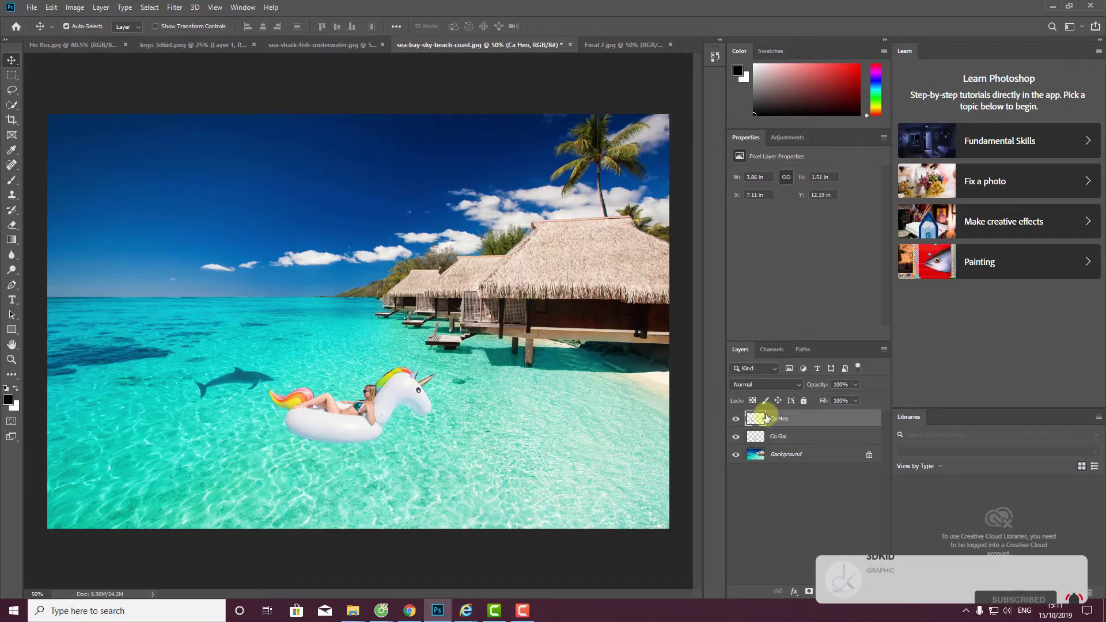
{"action": "left_click", "coordinate": [759, 438]}
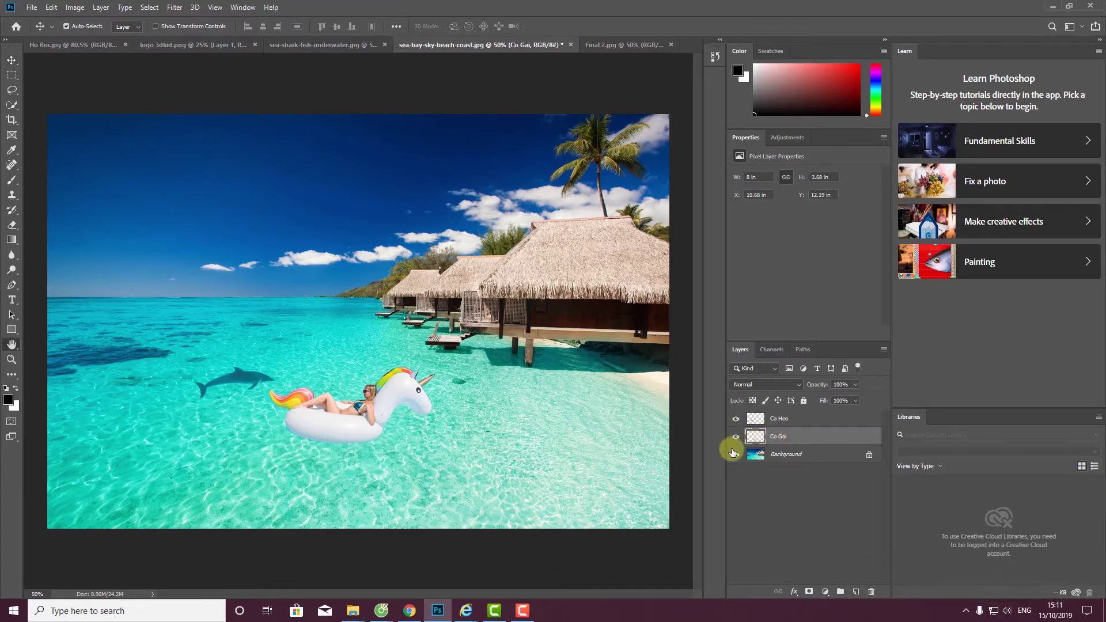
{"action": "double_click", "coordinate": [749, 438]}
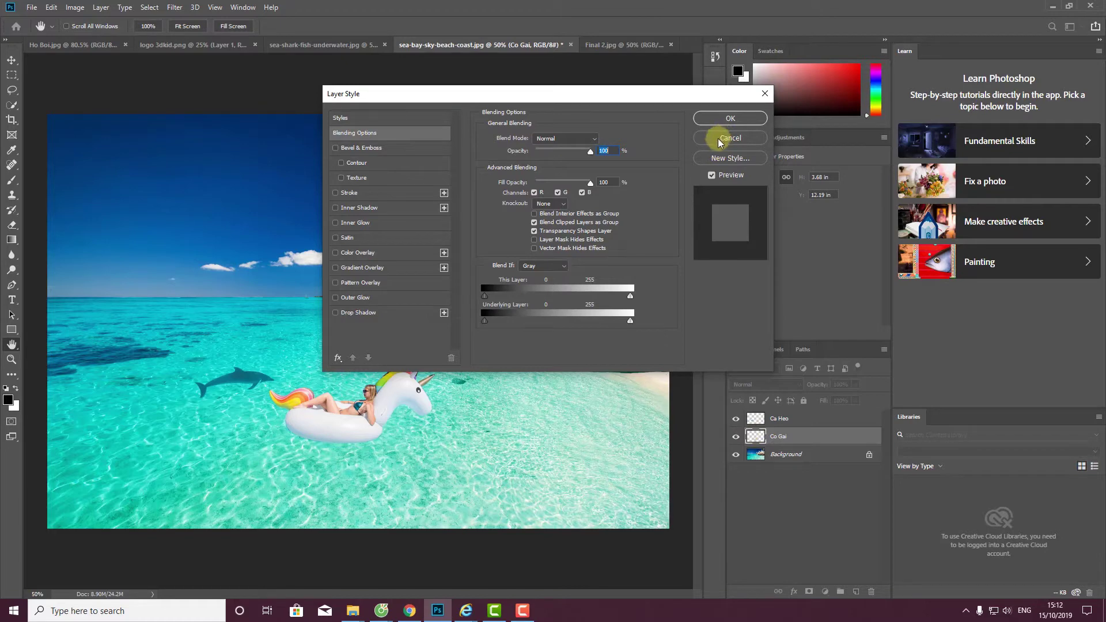
- Open Co Gai's blending options by double-click and by the layer's context menu, dismissing each
{"action": "left_click", "coordinate": [731, 118]}
{"action": "double_click", "coordinate": [805, 439]}
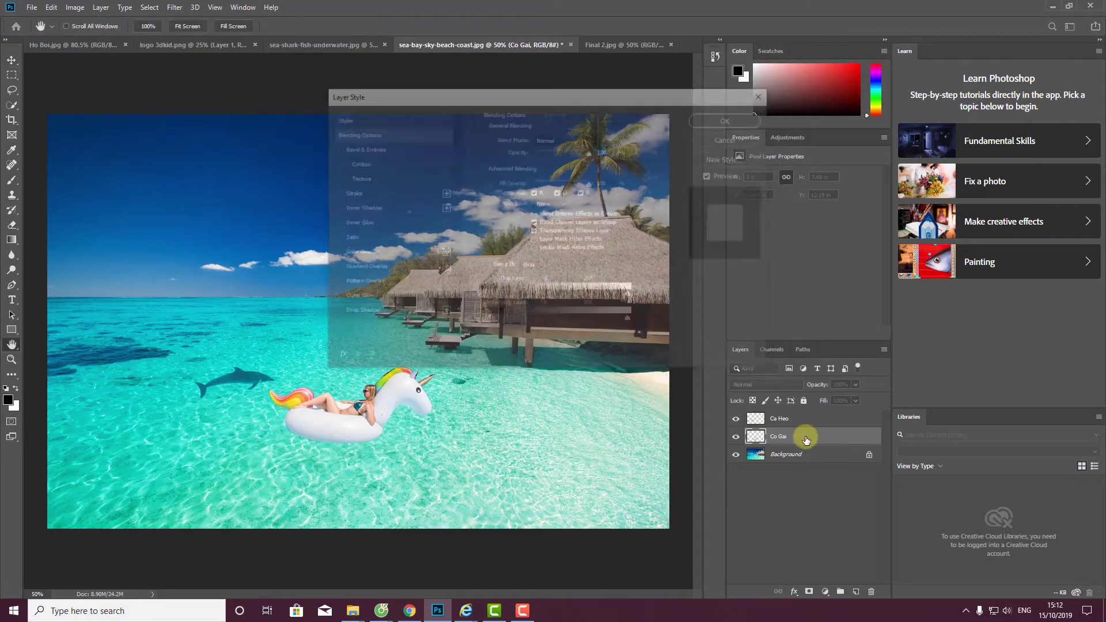
{"action": "key", "text": "Escape"}
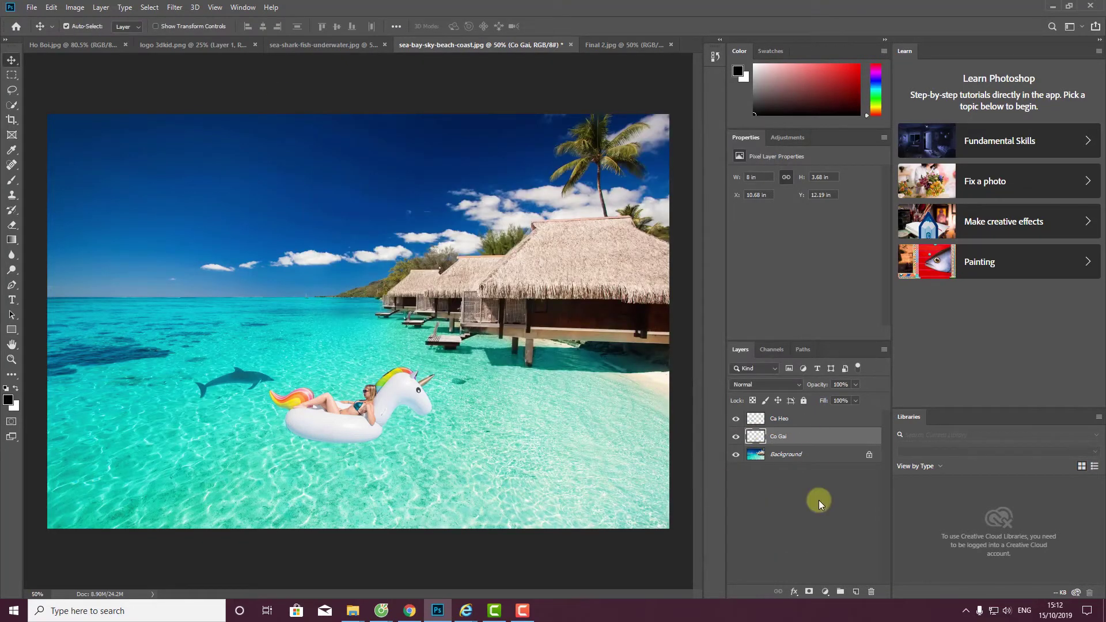
{"action": "right_click", "coordinate": [815, 436]}
{"action": "left_click", "coordinate": [846, 129]}
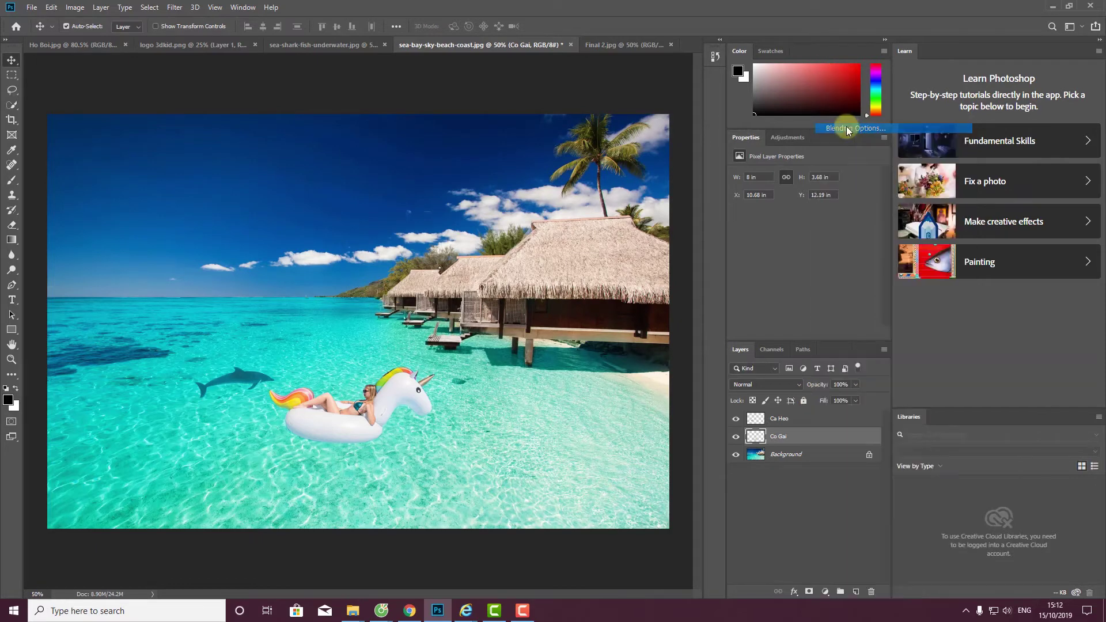
{"action": "key", "text": "Escape"}
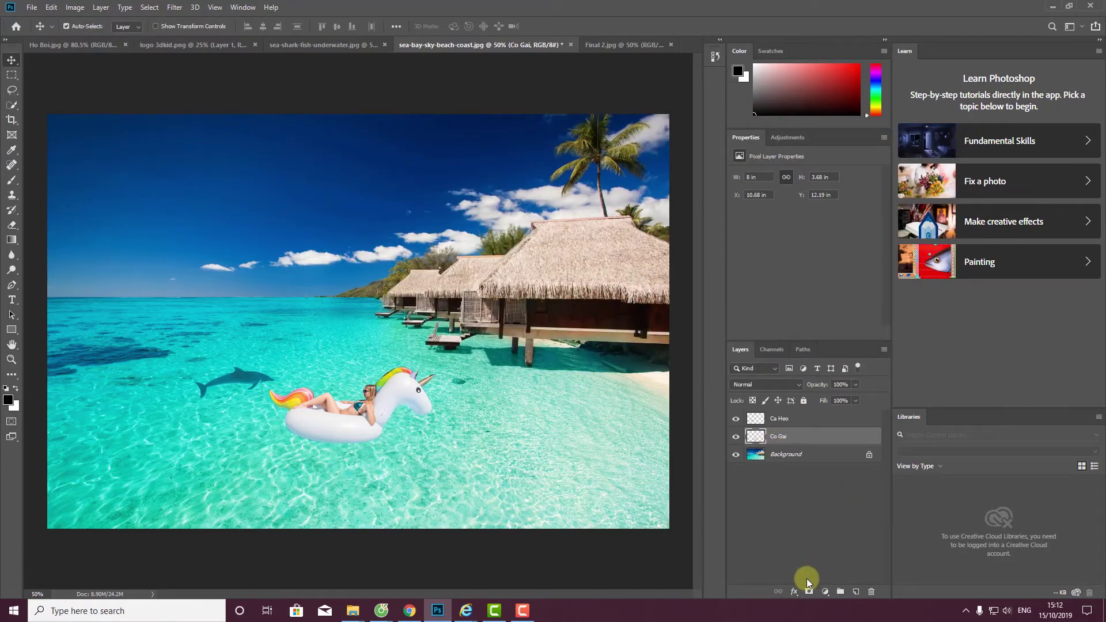
- Reopen Co Gai's Layer Style dialog and move it clear of the float
{"action": "left_click", "coordinate": [794, 592]}
{"action": "left_click", "coordinate": [797, 482]}
{"action": "key", "text": "Escape"}
{"action": "left_click", "coordinate": [101, 7]}
{"action": "mouse_move", "coordinate": [117, 187]}
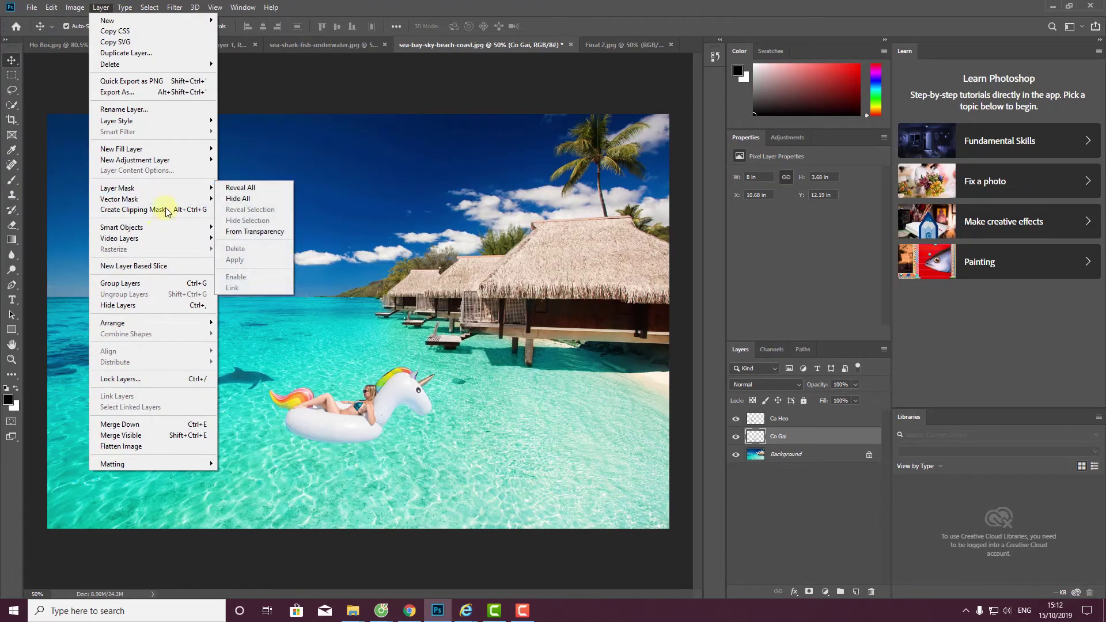
{"action": "mouse_move", "coordinate": [116, 121]}
{"action": "left_click", "coordinate": [236, 120]}
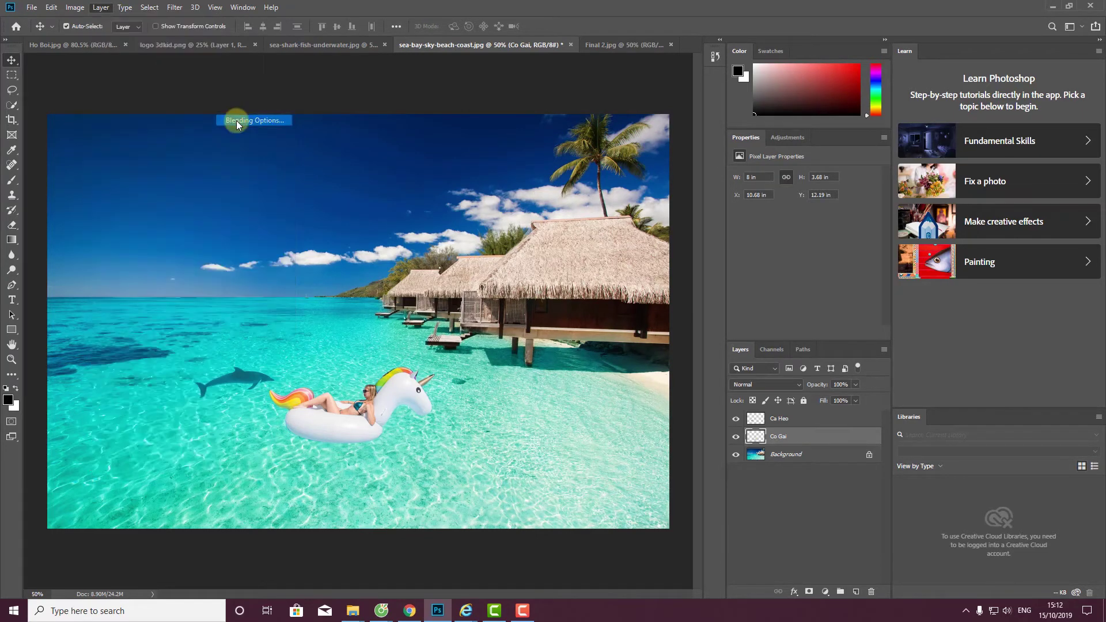
{"action": "key", "text": "Escape"}
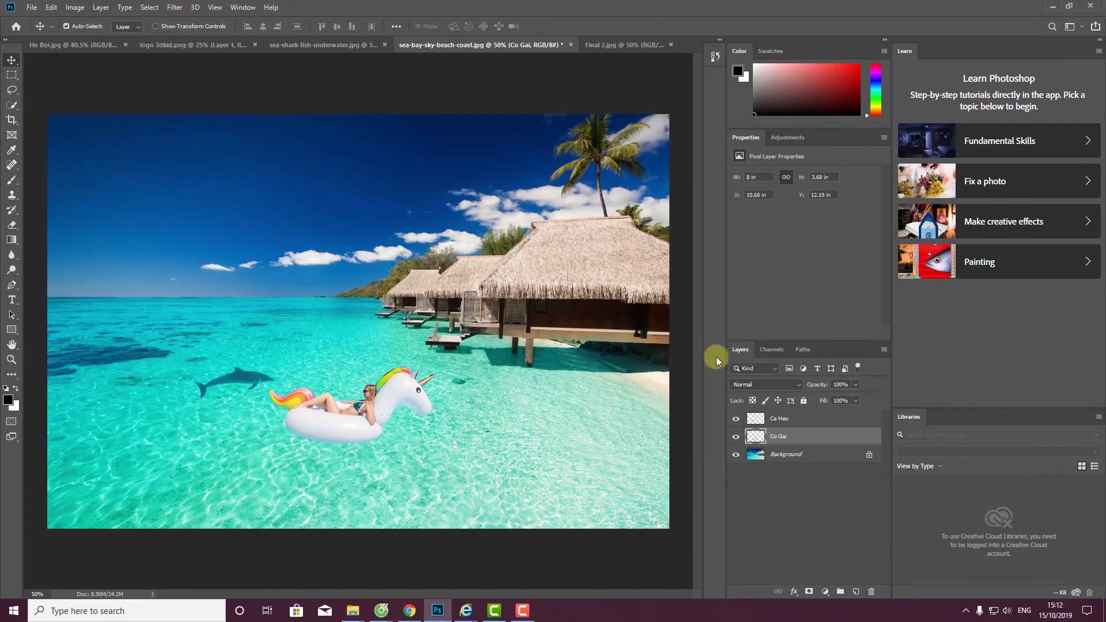
{"action": "double_click", "coordinate": [756, 437]}
{"action": "left_click_drag", "start_coordinate": [447, 93], "coordinate": [513, 61]}
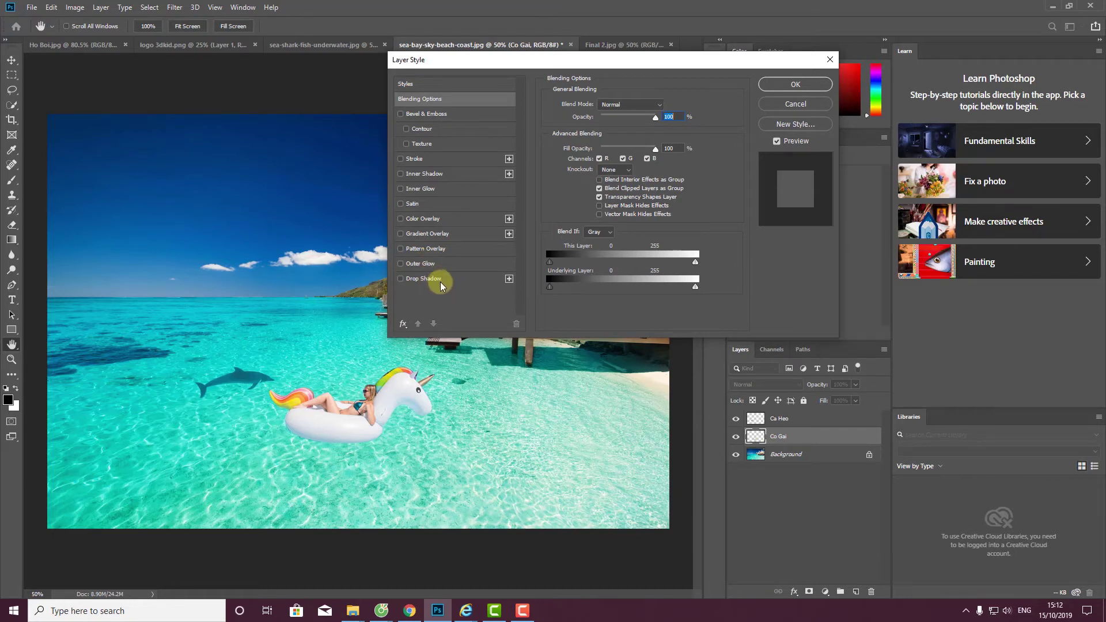
- Enable Co Gai's drop shadow: 100% opacity, 82° angle, 44 px distance, 5% spread, 16 px size
{"action": "left_click", "coordinate": [423, 279]}
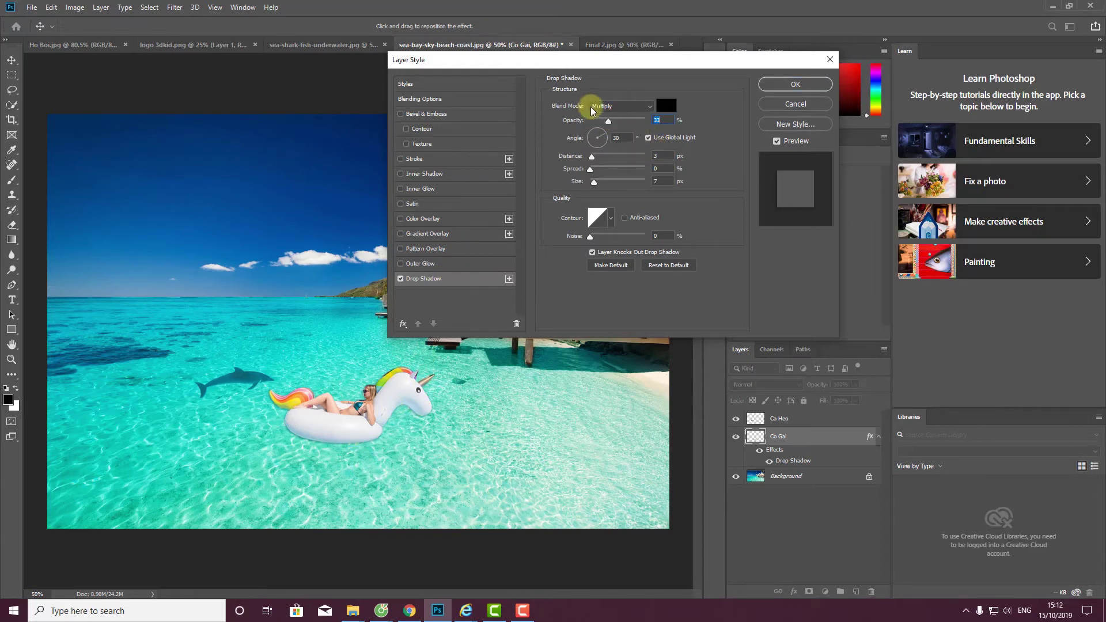
{"action": "left_click_drag", "start_coordinate": [609, 121], "coordinate": [648, 120]}
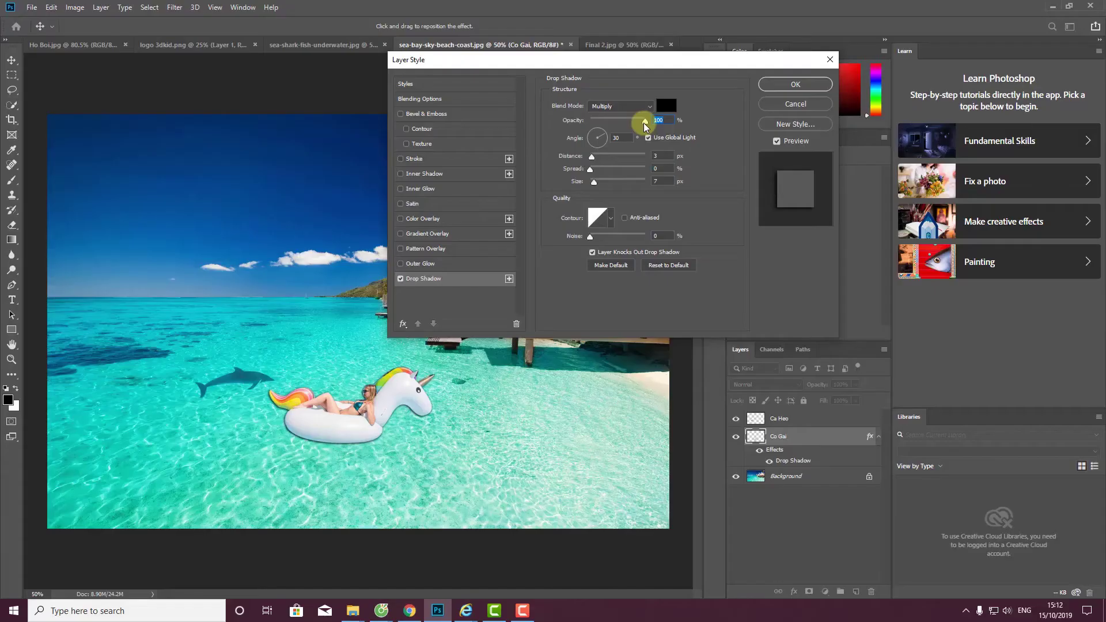
{"action": "left_click_drag", "start_coordinate": [638, 127], "coordinate": [685, 124]}
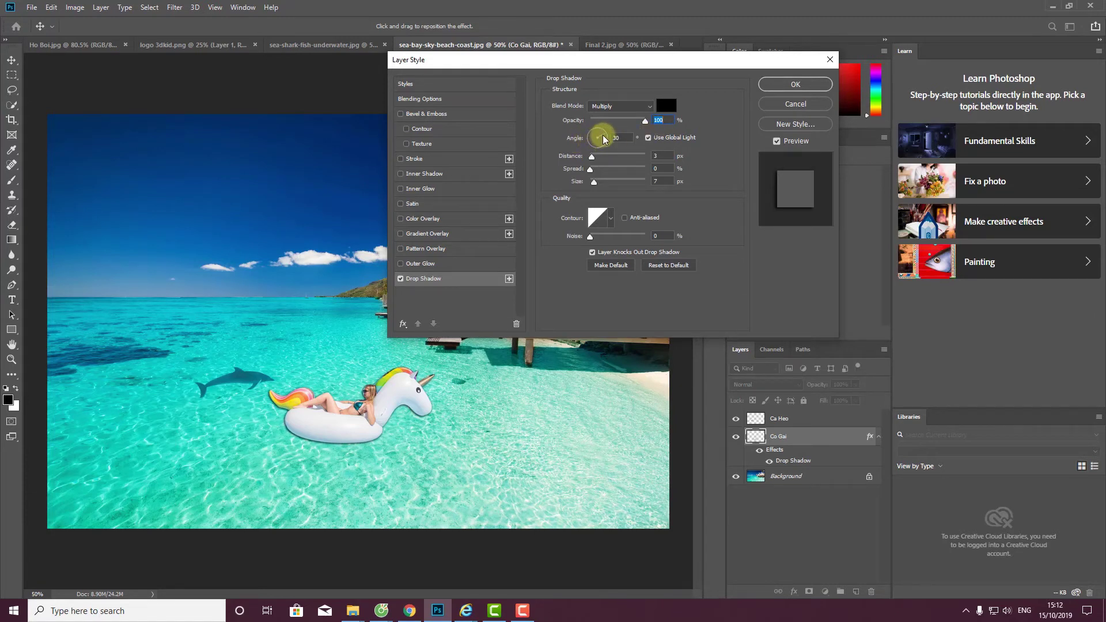
{"action": "left_click", "coordinate": [605, 139]}
{"action": "mouse_move", "coordinate": [606, 138]}
{"action": "left_mouse_down"}
{"action": "mouse_move", "coordinate": [588, 131]}
{"action": "mouse_move", "coordinate": [585, 140]}
{"action": "left_mouse_up"}
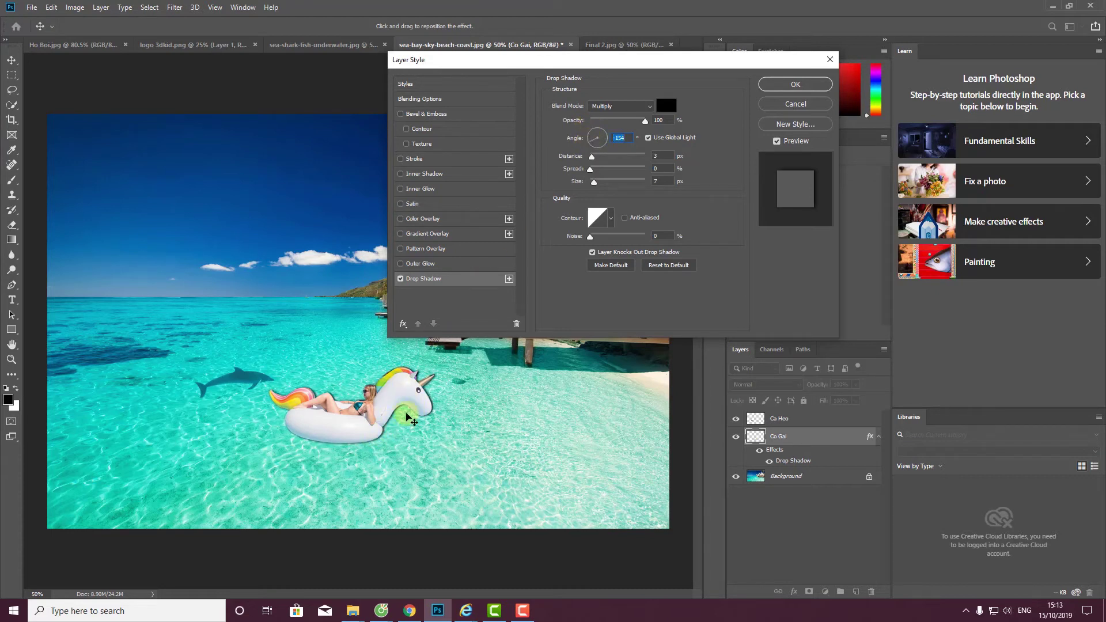
{"action": "left_click_drag", "start_coordinate": [593, 135], "coordinate": [598, 129]}
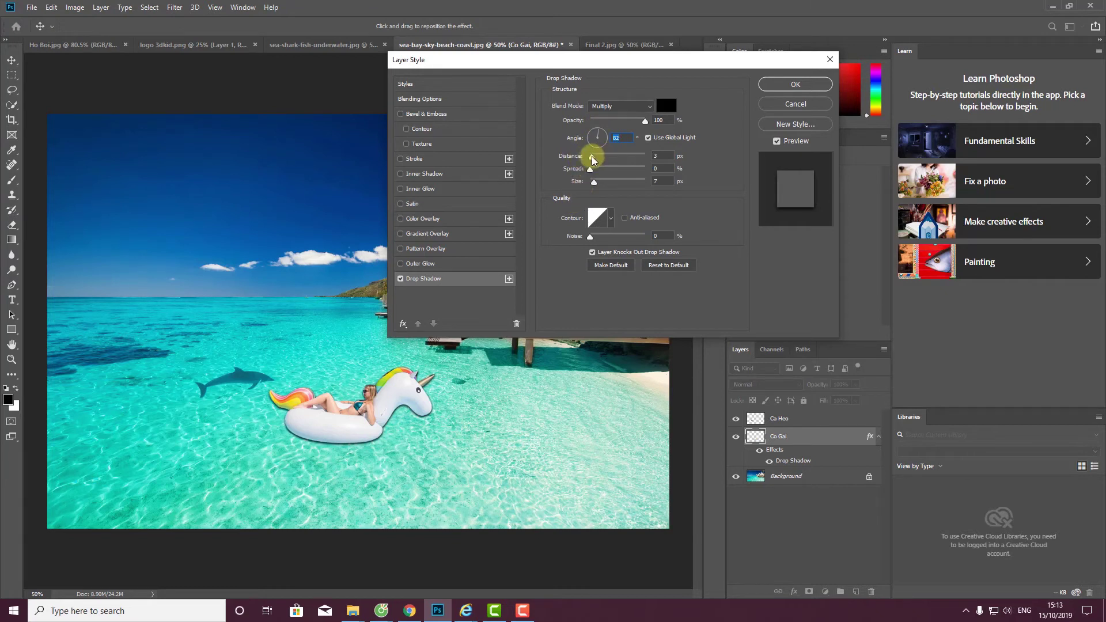
{"action": "mouse_move", "coordinate": [592, 160]}
{"action": "left_mouse_down"}
{"action": "mouse_move", "coordinate": [615, 168]}
{"action": "mouse_move", "coordinate": [616, 159]}
{"action": "left_mouse_up"}
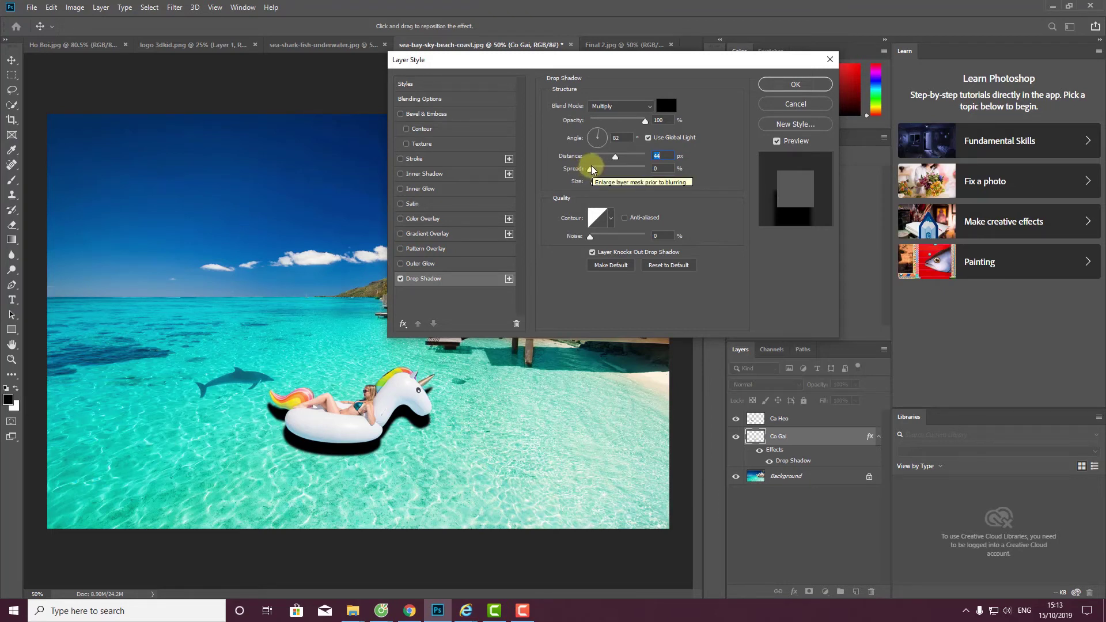
{"action": "mouse_move", "coordinate": [592, 170]}
{"action": "left_mouse_down"}
{"action": "mouse_move", "coordinate": [644, 177]}
{"action": "mouse_move", "coordinate": [588, 179]}
{"action": "mouse_move", "coordinate": [616, 188]}
{"action": "mouse_move", "coordinate": [595, 185]}
{"action": "left_mouse_up"}
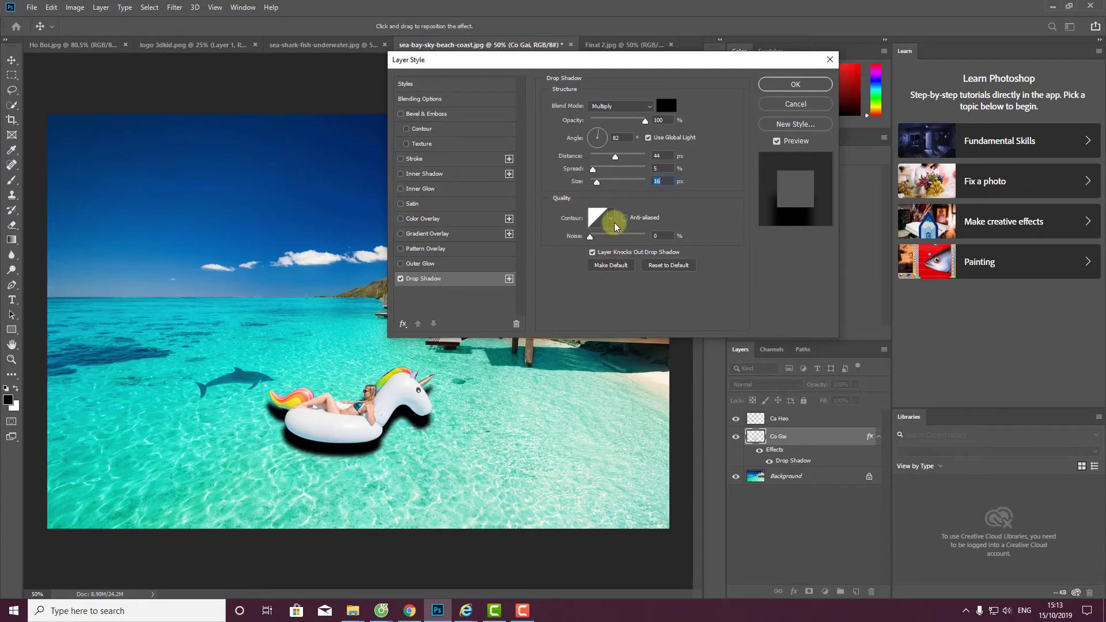
{"action": "left_click", "coordinate": [612, 220]}
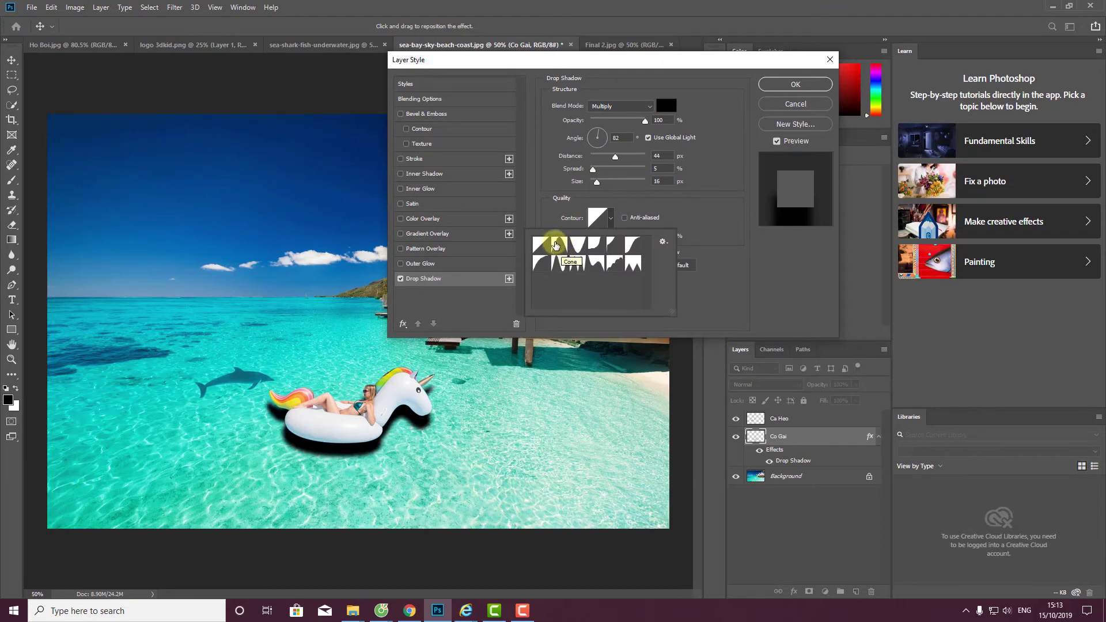
{"action": "left_click", "coordinate": [558, 248]}
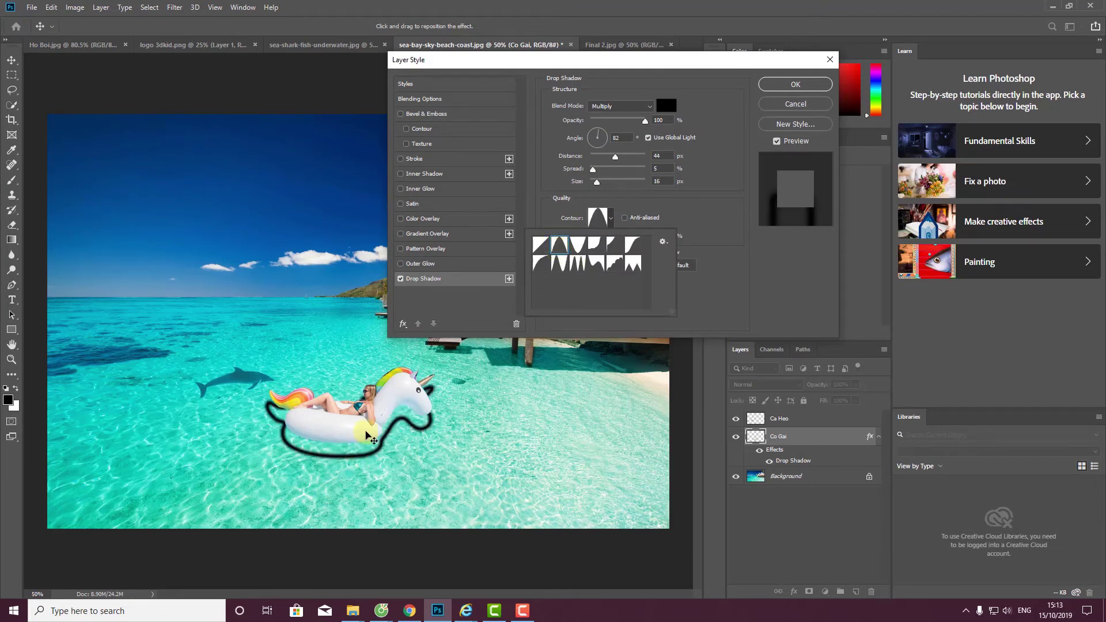
{"action": "left_click", "coordinate": [576, 246]}
{"action": "left_click", "coordinate": [599, 246]}
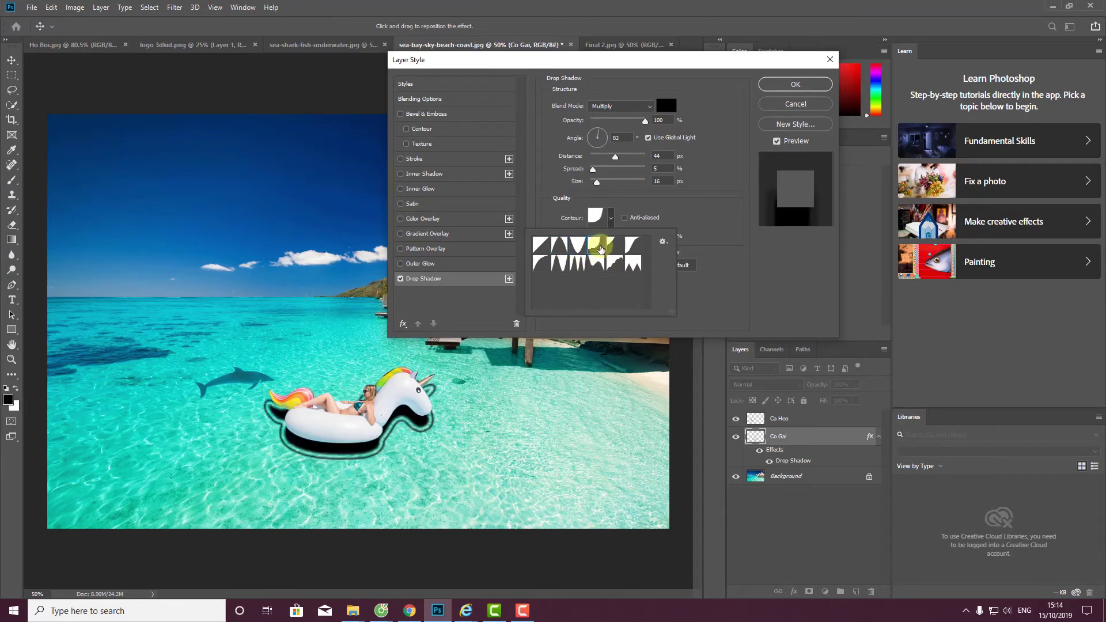
{"action": "left_click", "coordinate": [611, 263]}
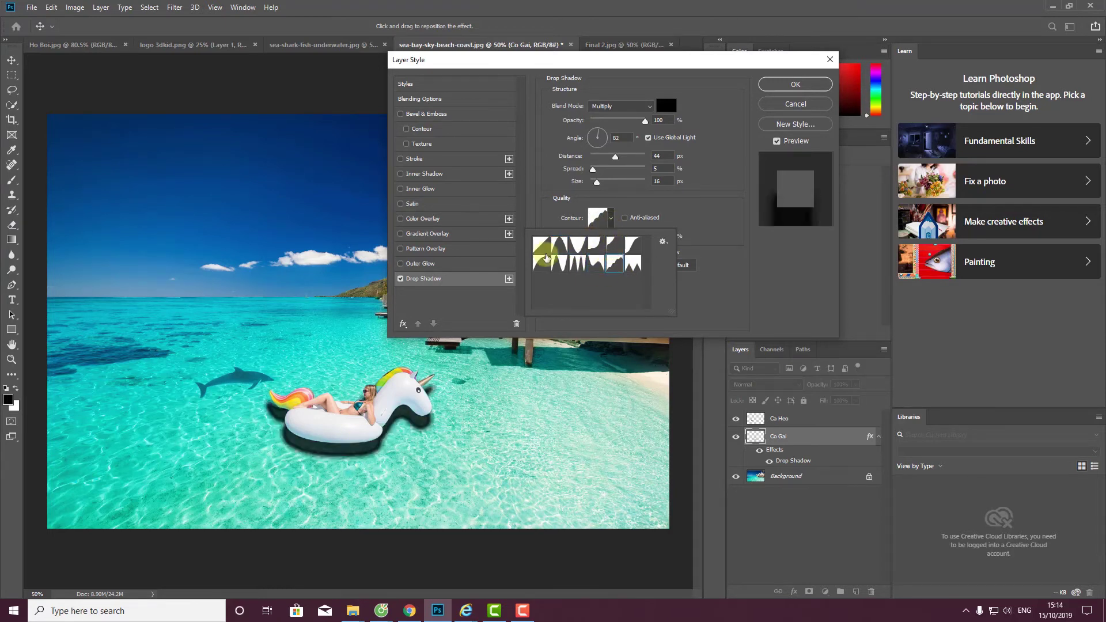
{"action": "left_click", "coordinate": [540, 248]}
{"action": "left_click", "coordinate": [628, 220]}
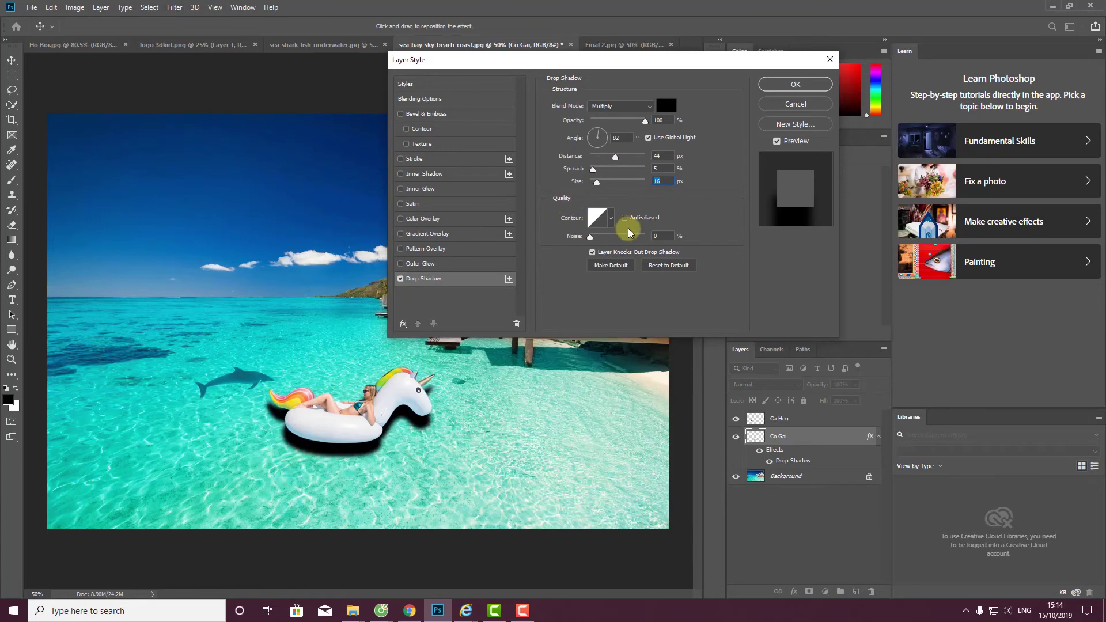
- Add slight noise, drag the float's shadow far to the lower left, and apply it
{"action": "mouse_move", "coordinate": [593, 241]}
{"action": "left_mouse_down"}
{"action": "mouse_move", "coordinate": [622, 241]}
{"action": "mouse_move", "coordinate": [563, 247]}
{"action": "left_mouse_up"}
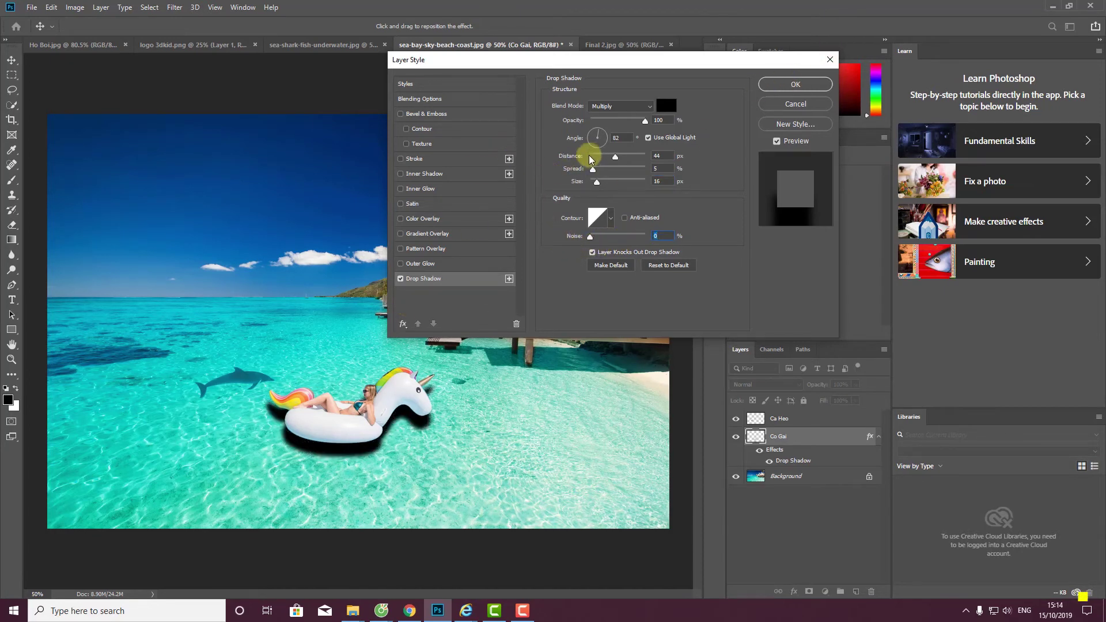
{"action": "left_click_drag", "start_coordinate": [615, 156], "coordinate": [603, 162]}
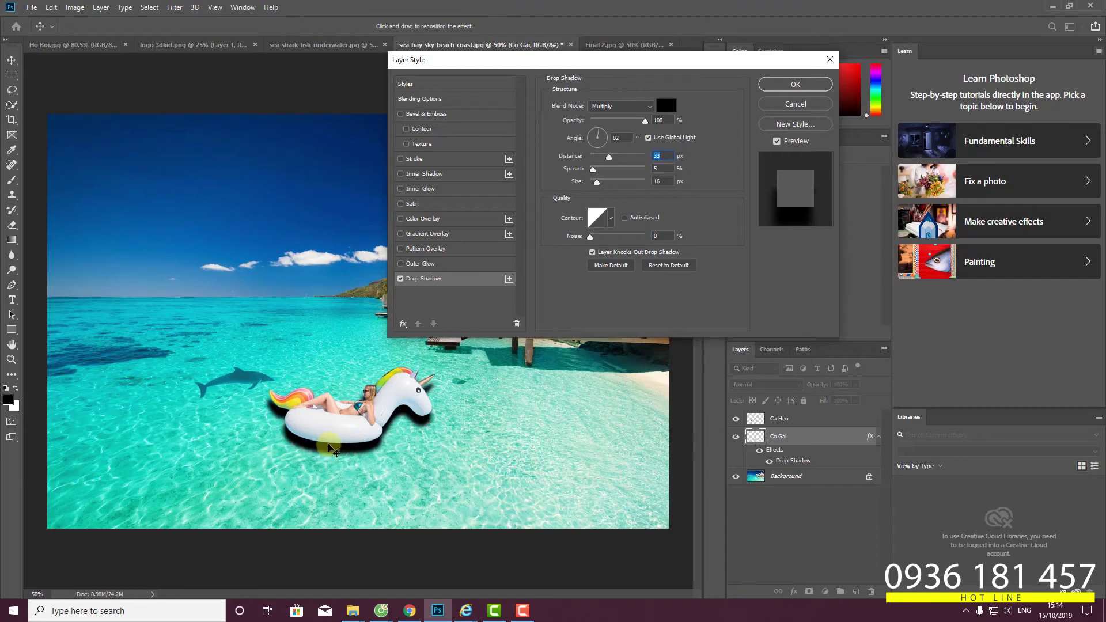
{"action": "mouse_move", "coordinate": [331, 447]}
{"action": "left_mouse_down"}
{"action": "mouse_move", "coordinate": [434, 425]}
{"action": "mouse_move", "coordinate": [344, 433]}
{"action": "mouse_move", "coordinate": [452, 368]}
{"action": "left_mouse_up"}
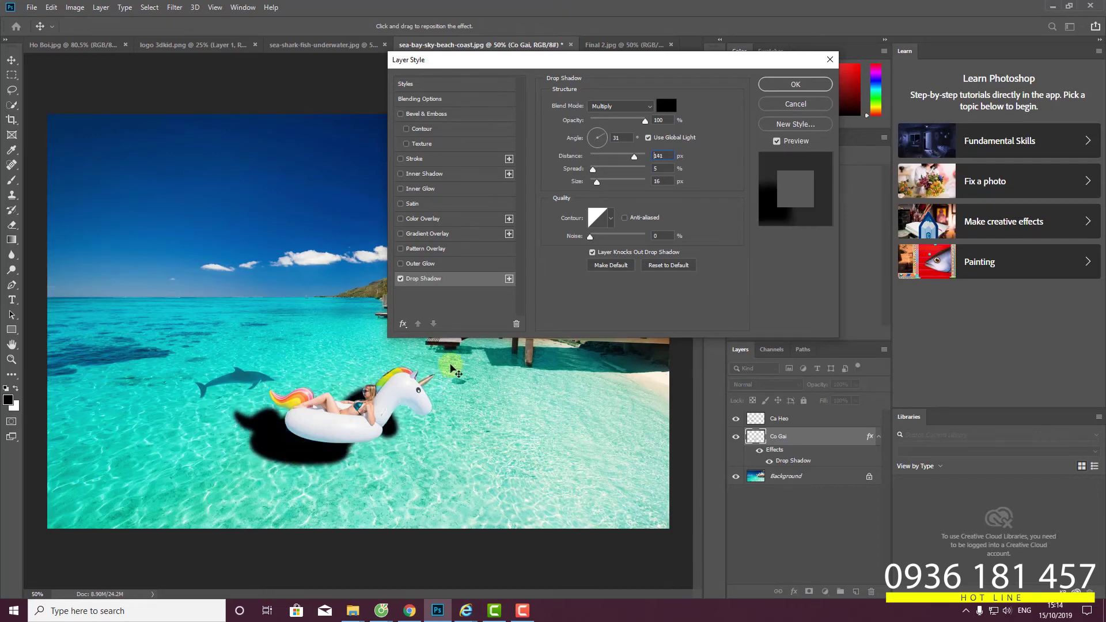
{"action": "left_click", "coordinate": [763, 87]}
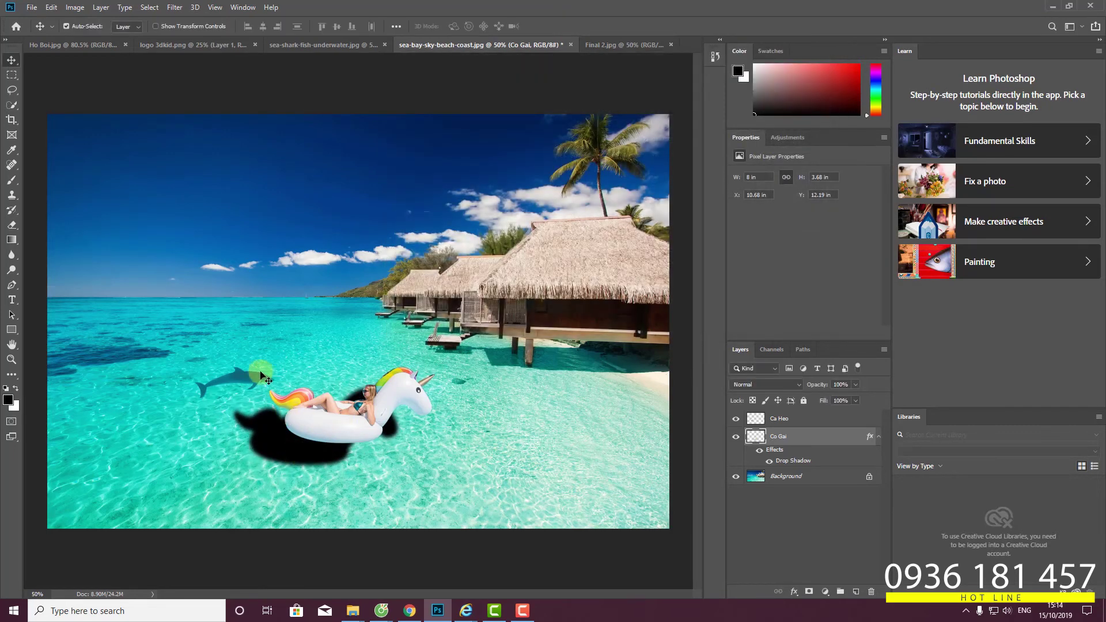
- Shift the float slightly right and copy the Co Gai layer style
{"action": "mouse_move", "coordinate": [261, 376]}
{"action": "left_mouse_down"}
{"action": "mouse_move", "coordinate": [249, 386]}
{"action": "mouse_move", "coordinate": [245, 375]}
{"action": "left_mouse_up"}
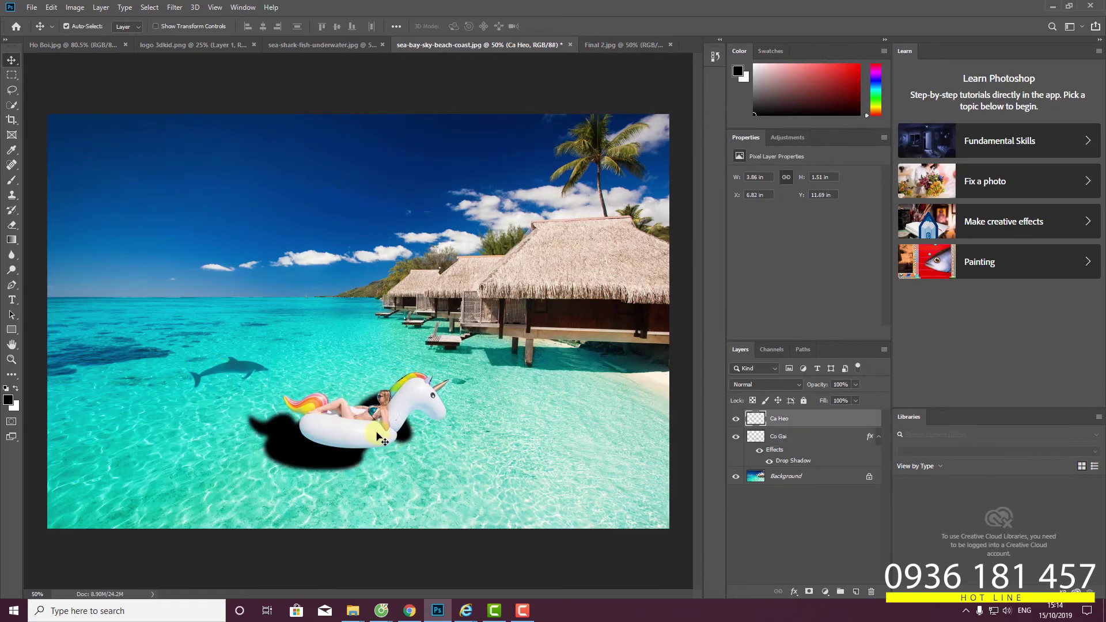
{"action": "right_click", "coordinate": [803, 438]}
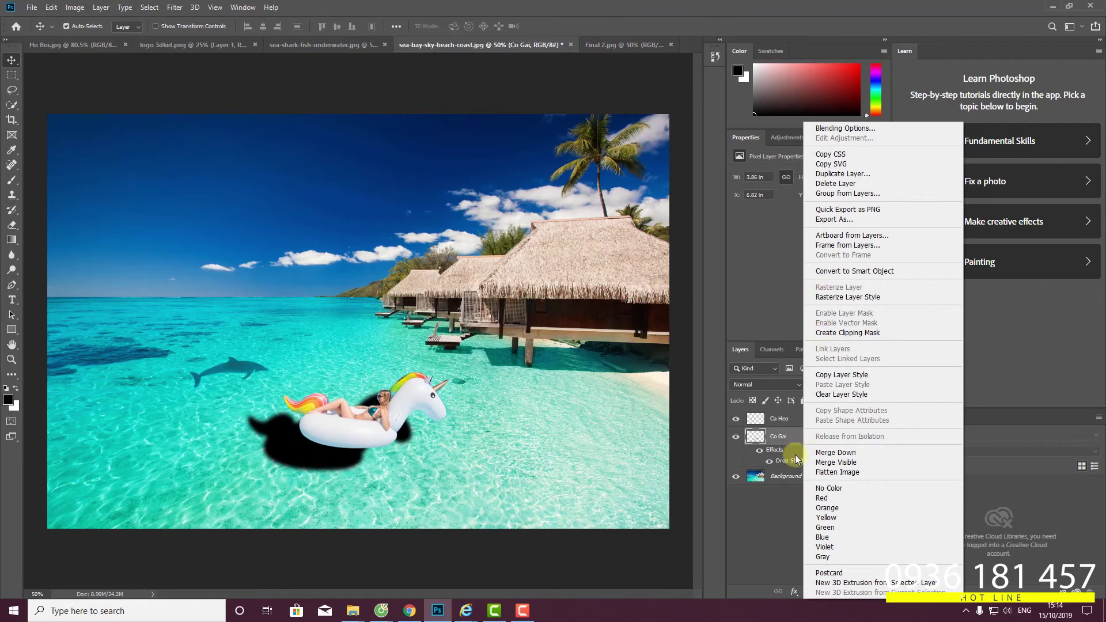
{"action": "left_click", "coordinate": [781, 456]}
{"action": "right_click", "coordinate": [780, 452]}
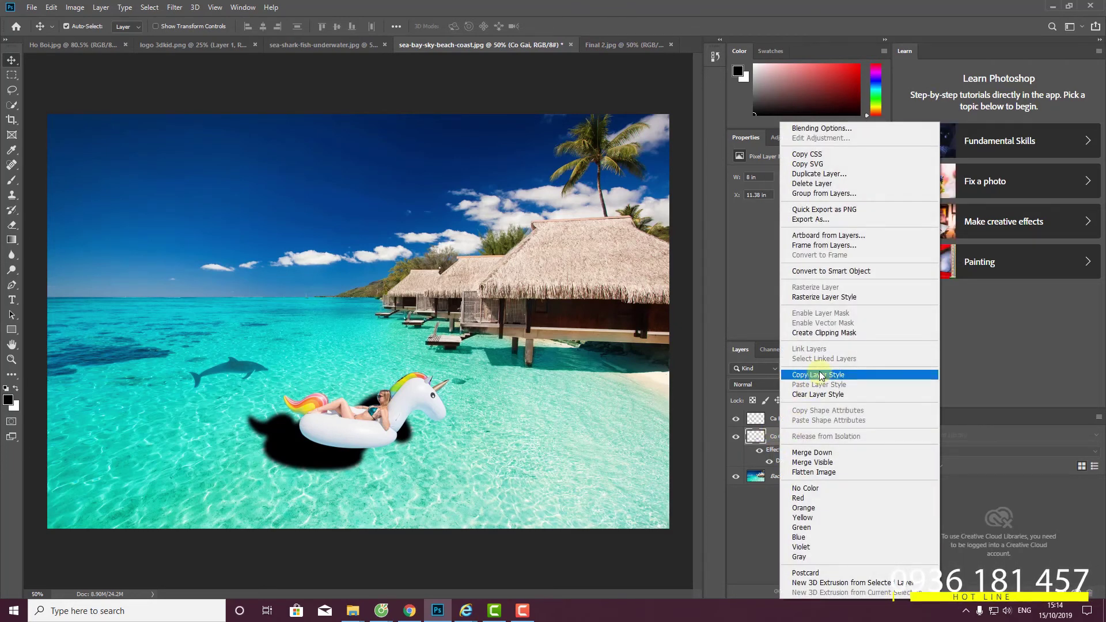
{"action": "left_click", "coordinate": [821, 375]}
- Paste the style onto the Ca Heo dolphin layer, nudge the dolphin, and open its Drop Shadow
{"action": "left_click", "coordinate": [792, 419]}
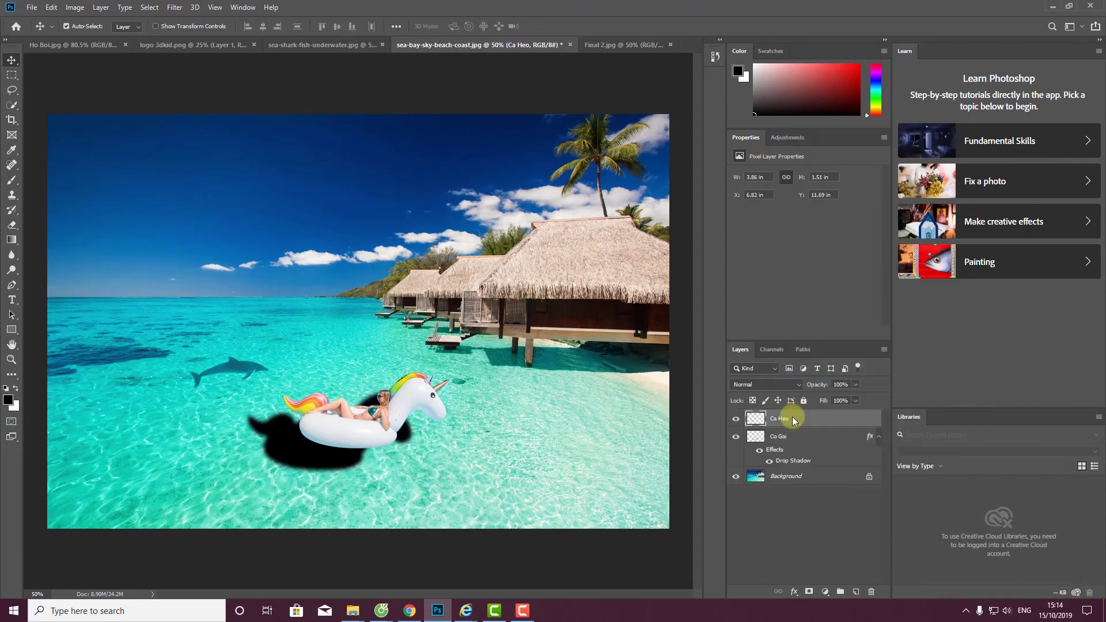
{"action": "right_click", "coordinate": [793, 420]}
{"action": "left_click", "coordinate": [829, 385]}
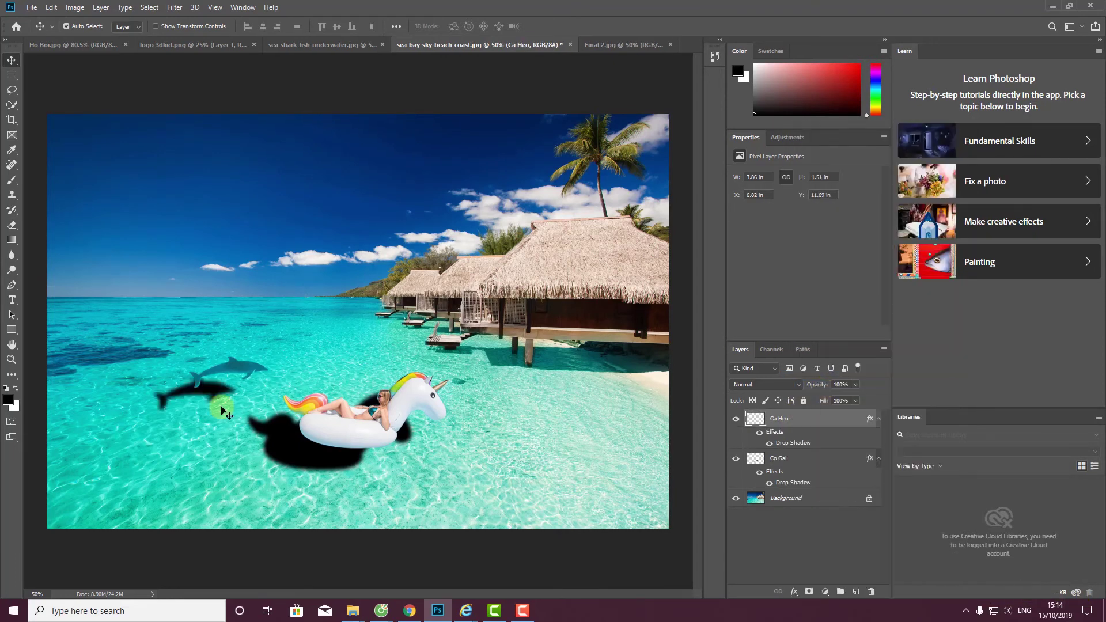
{"action": "left_click_drag", "start_coordinate": [239, 353], "coordinate": [236, 377]}
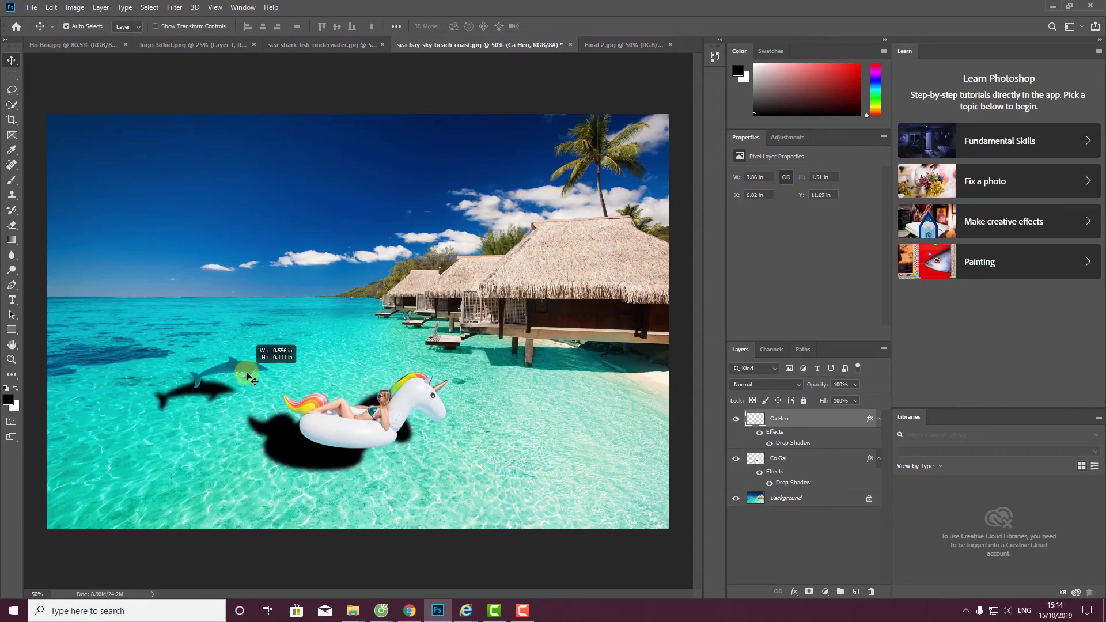
{"action": "double_click", "coordinate": [789, 443]}
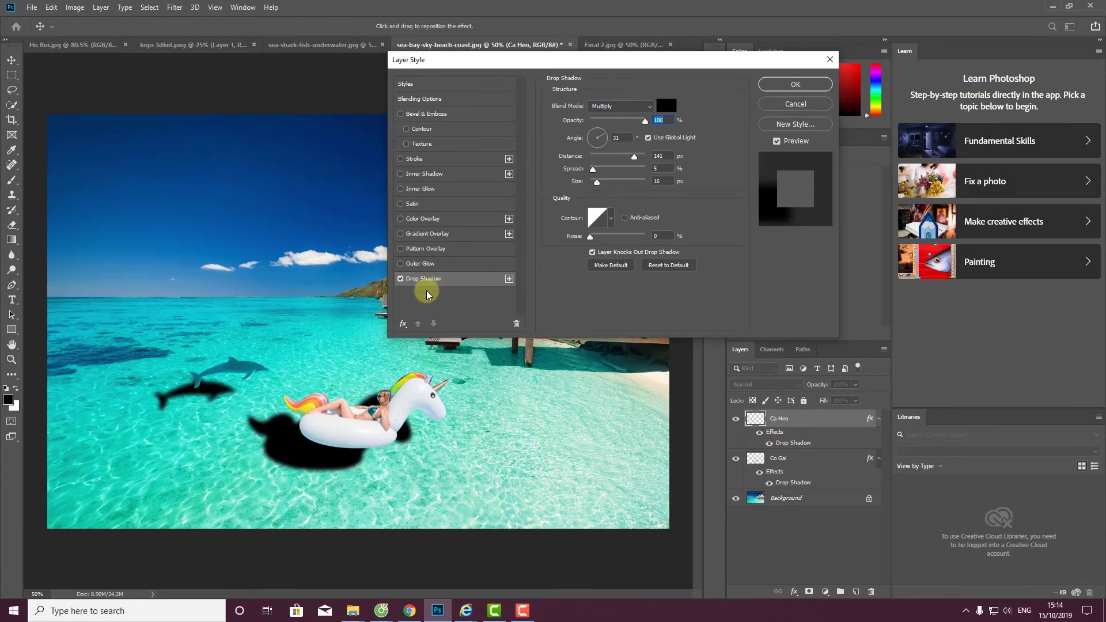
- Toggle Use Global Light and drag the dolphin's shadow just beneath it, then apply
{"action": "mouse_move", "coordinate": [211, 392]}
{"action": "left_mouse_down"}
{"action": "mouse_move", "coordinate": [223, 367]}
{"action": "mouse_move", "coordinate": [255, 386]}
{"action": "mouse_move", "coordinate": [228, 387]}
{"action": "mouse_move", "coordinate": [243, 353]}
{"action": "mouse_move", "coordinate": [229, 393]}
{"action": "left_mouse_up"}
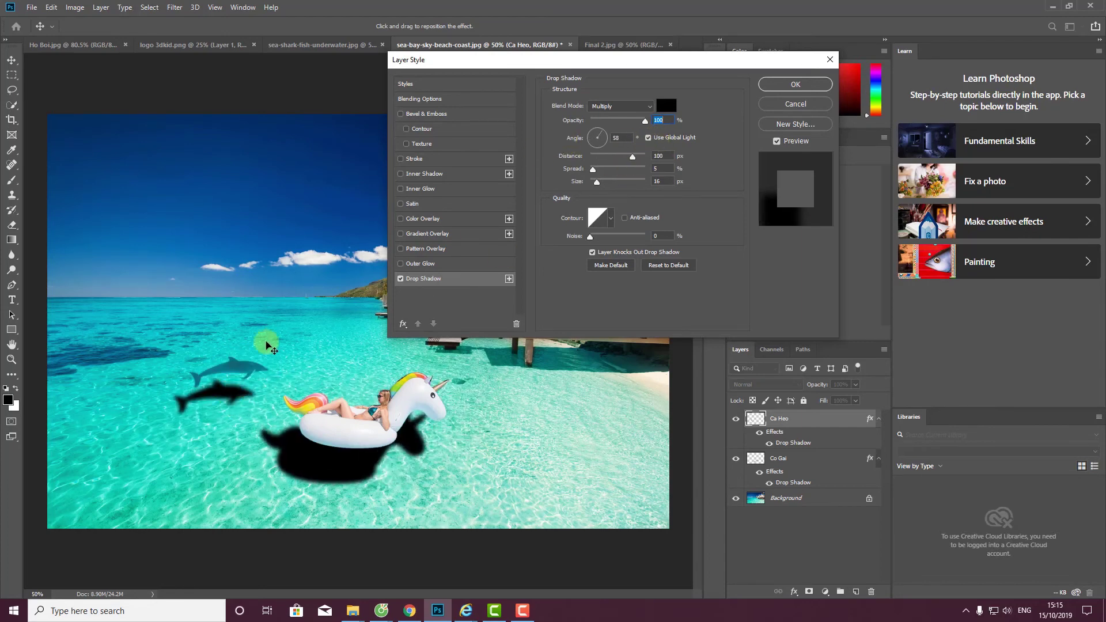
{"action": "left_click", "coordinate": [648, 138]}
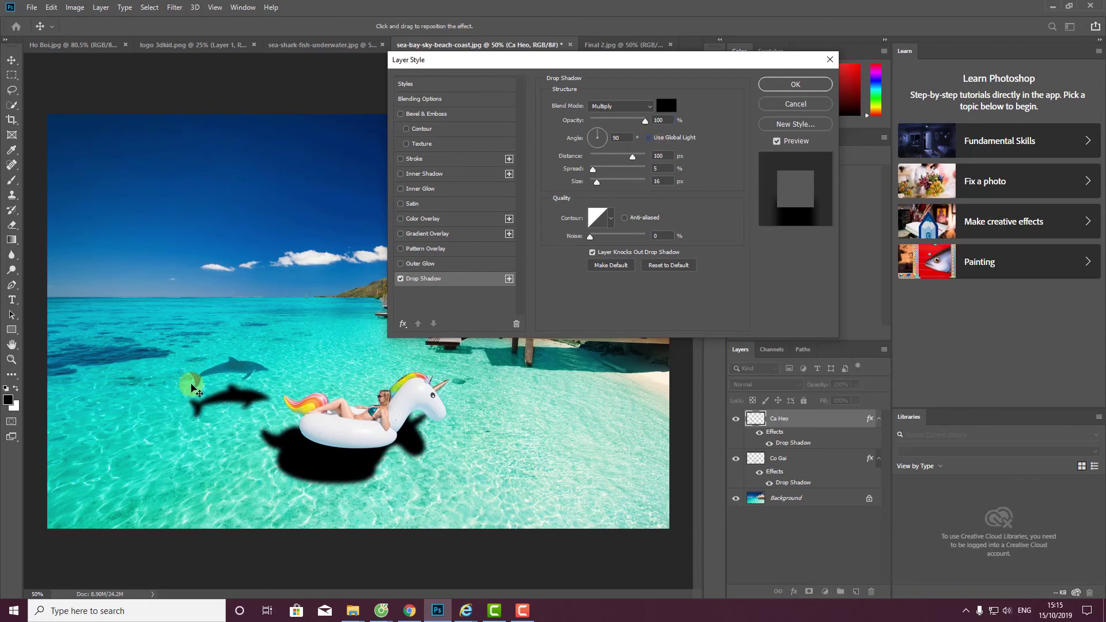
{"action": "left_click_drag", "start_coordinate": [191, 387], "coordinate": [193, 412]}
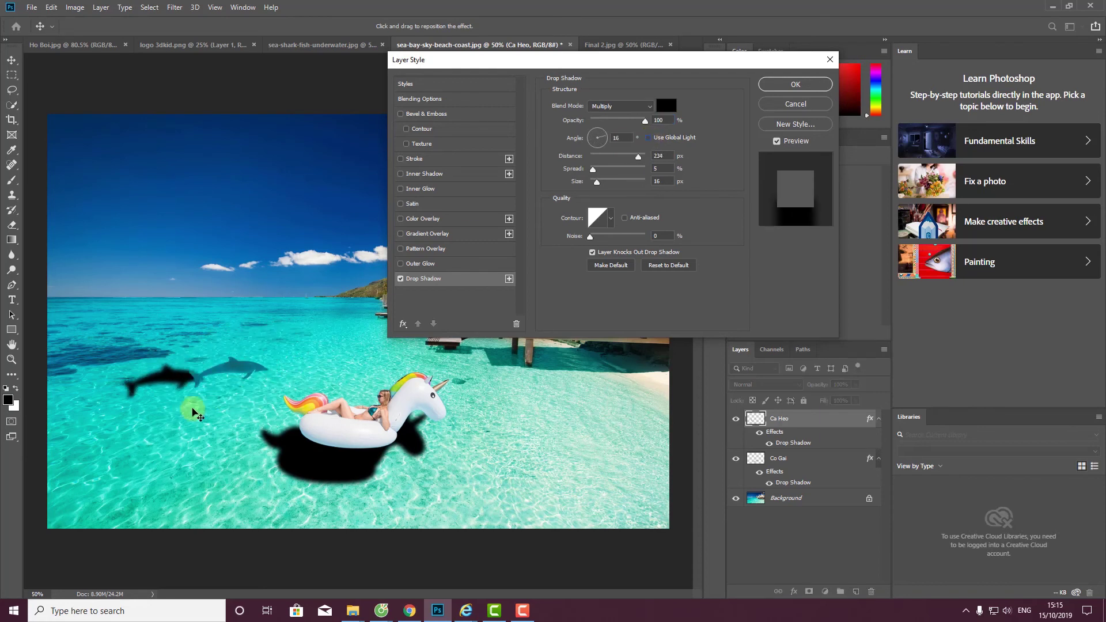
{"action": "left_click_drag", "start_coordinate": [193, 413], "coordinate": [253, 446]}
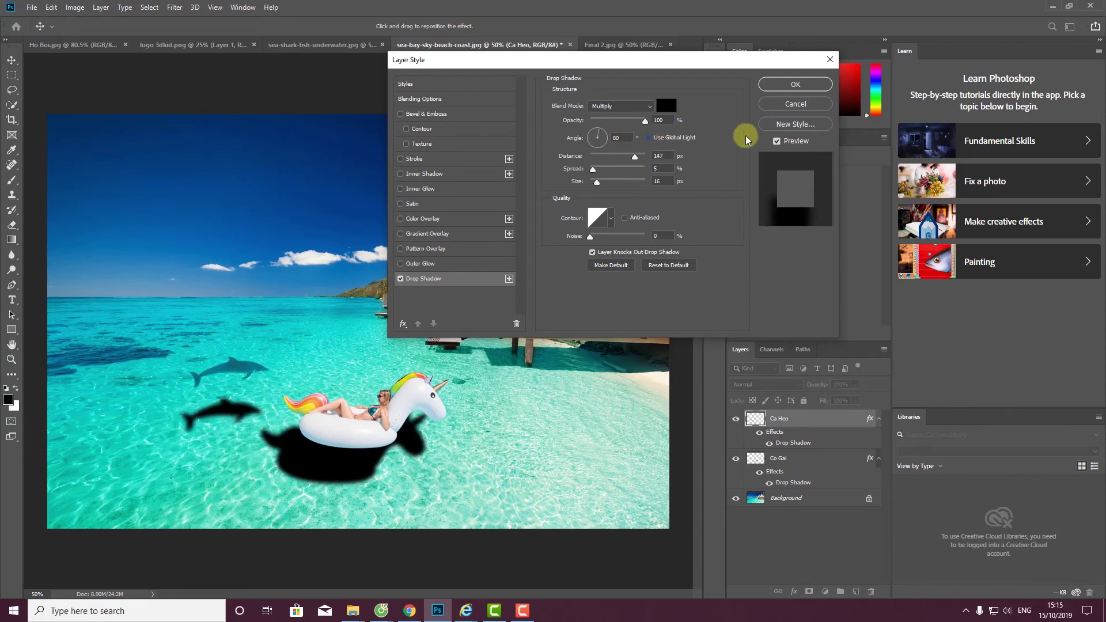
{"action": "left_click", "coordinate": [774, 87]}
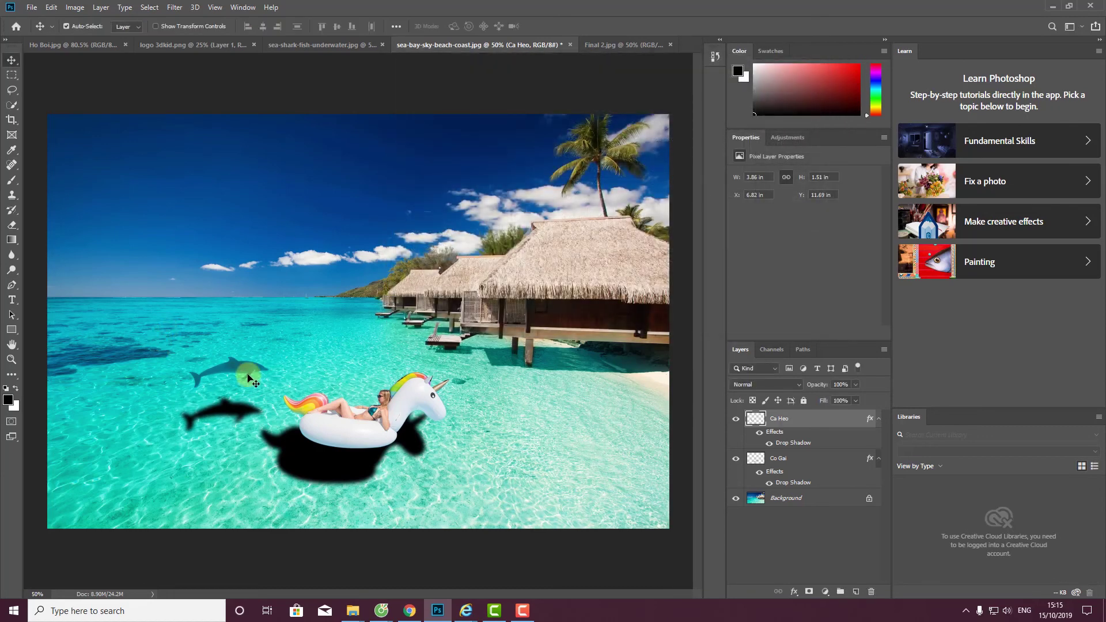
- Nudge the dolphin up and right, then choose Create Layer on its Drop Shadow effect
{"action": "mouse_move", "coordinate": [248, 377]}
{"action": "left_mouse_down"}
{"action": "mouse_move", "coordinate": [257, 363]}
{"action": "mouse_move", "coordinate": [237, 374]}
{"action": "mouse_move", "coordinate": [283, 347]}
{"action": "left_mouse_up"}
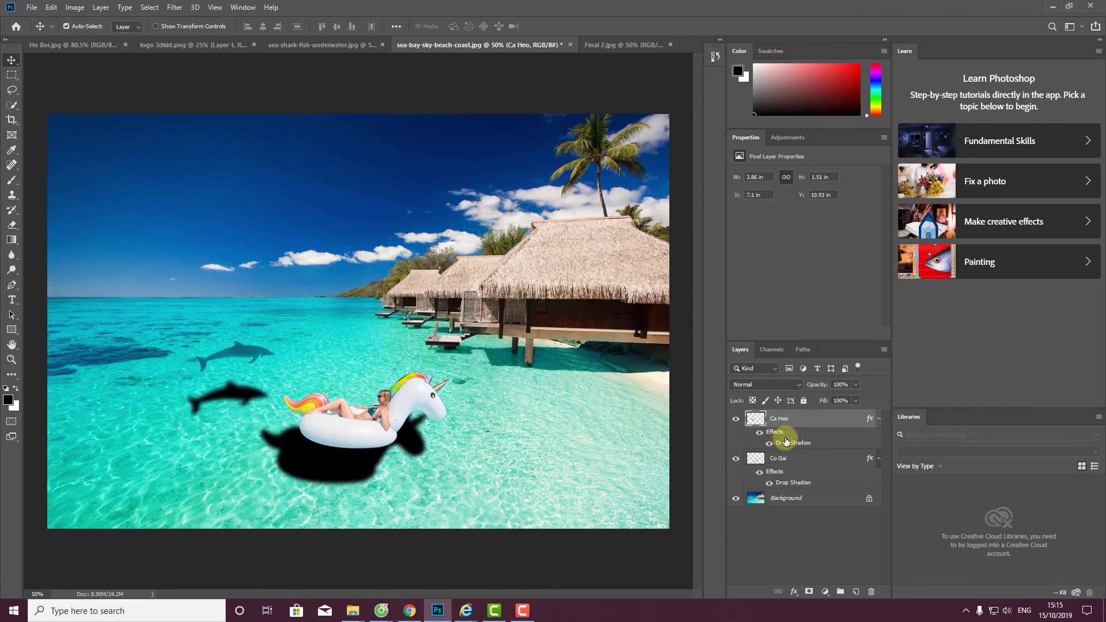
{"action": "right_click", "coordinate": [786, 442]}
{"action": "right_click", "coordinate": [777, 421]}
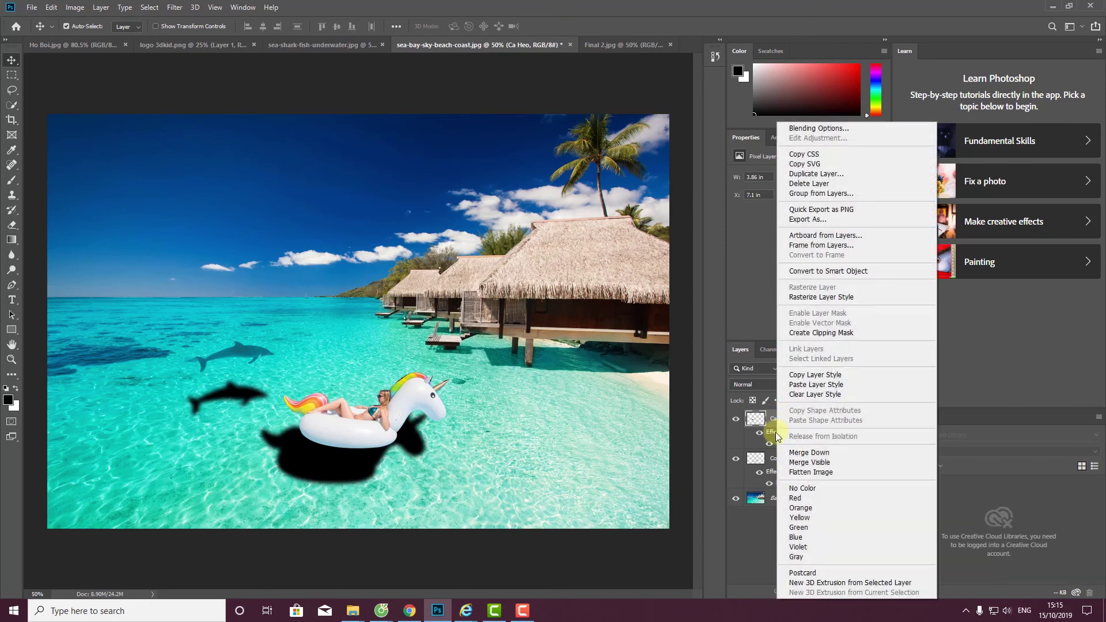
{"action": "right_click", "coordinate": [782, 444]}
{"action": "right_click", "coordinate": [791, 450]}
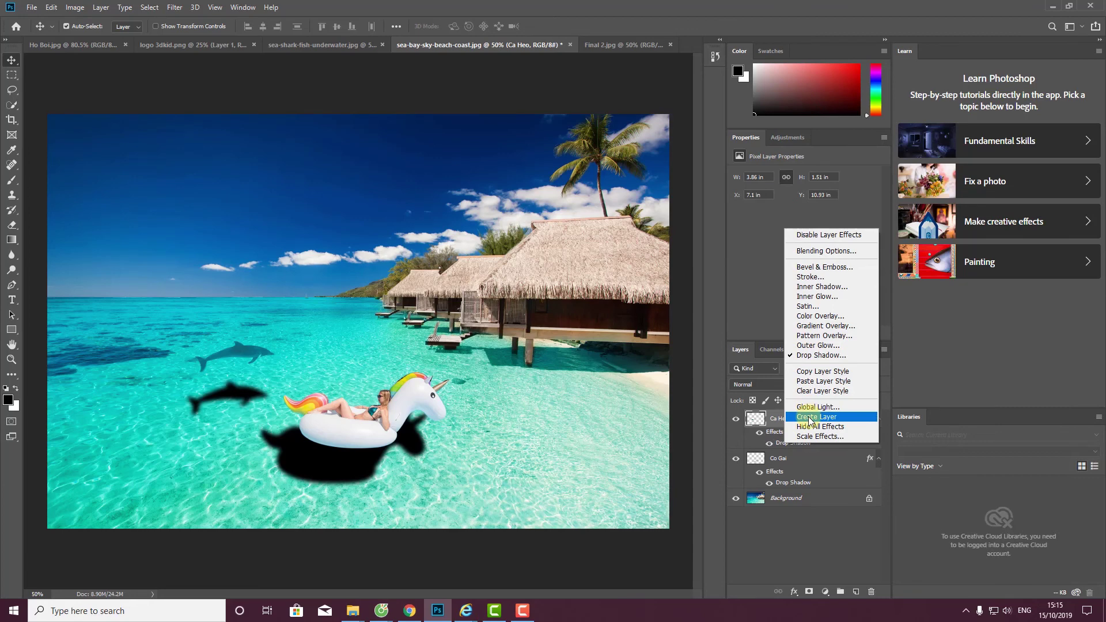
{"action": "left_click", "coordinate": [808, 417]}
- Confirm the new shadow layer, drag it right beside the float, and cancel Ca Heo's Layer Style
{"action": "left_click", "coordinate": [502, 228]}
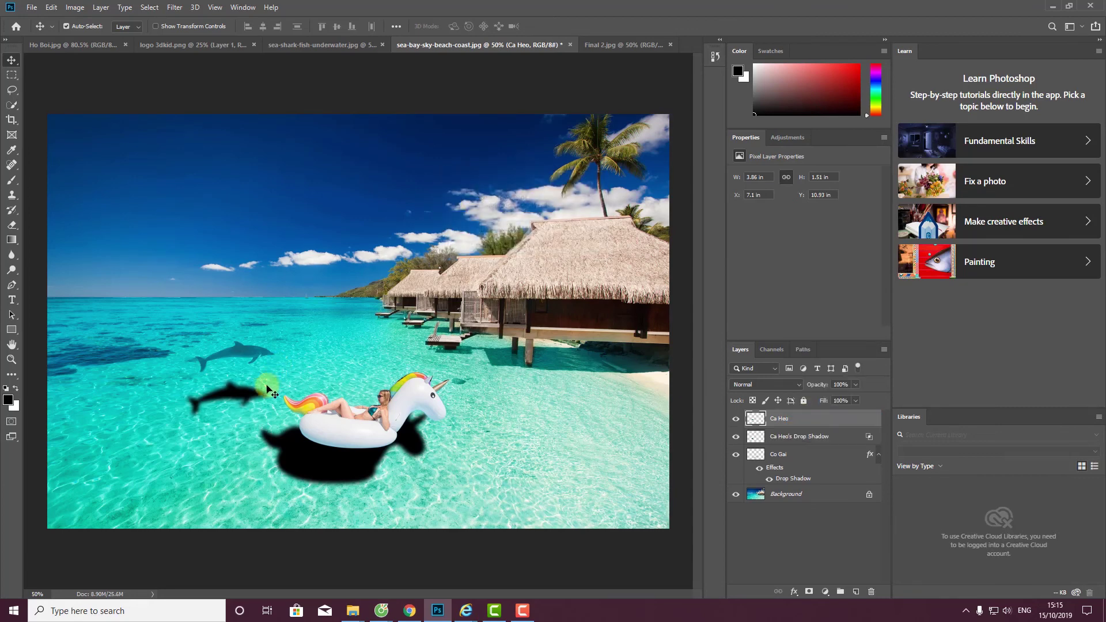
{"action": "mouse_move", "coordinate": [267, 395]}
{"action": "left_mouse_down"}
{"action": "mouse_move", "coordinate": [342, 349]}
{"action": "mouse_move", "coordinate": [203, 370]}
{"action": "left_mouse_up"}
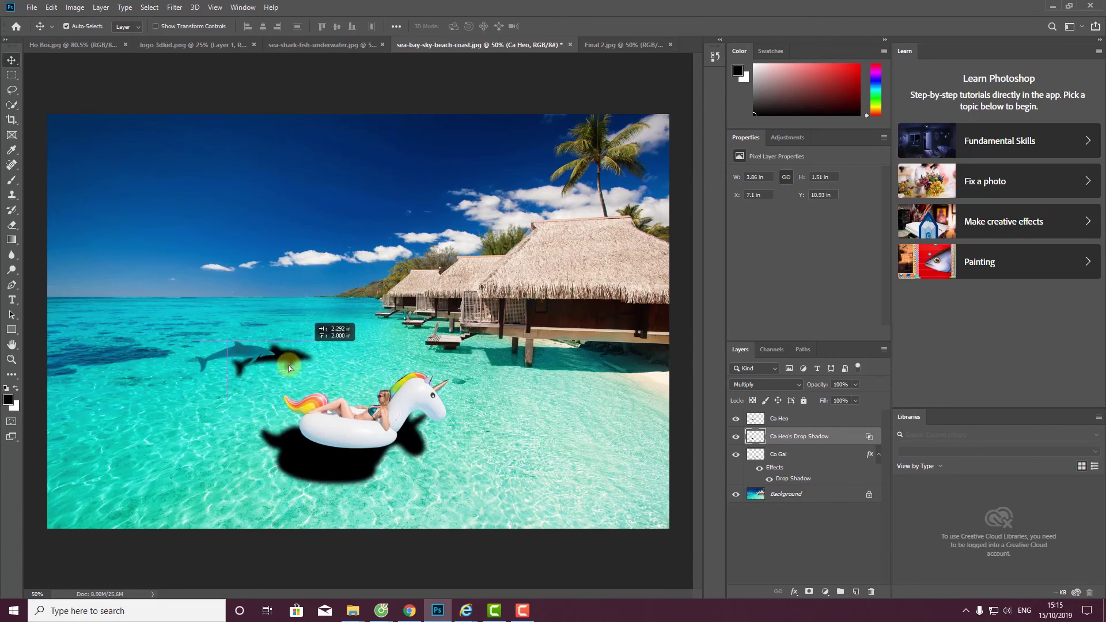
{"action": "mouse_move", "coordinate": [203, 370]}
{"action": "left_mouse_down"}
{"action": "mouse_move", "coordinate": [298, 373]}
{"action": "mouse_move", "coordinate": [250, 386]}
{"action": "left_mouse_up"}
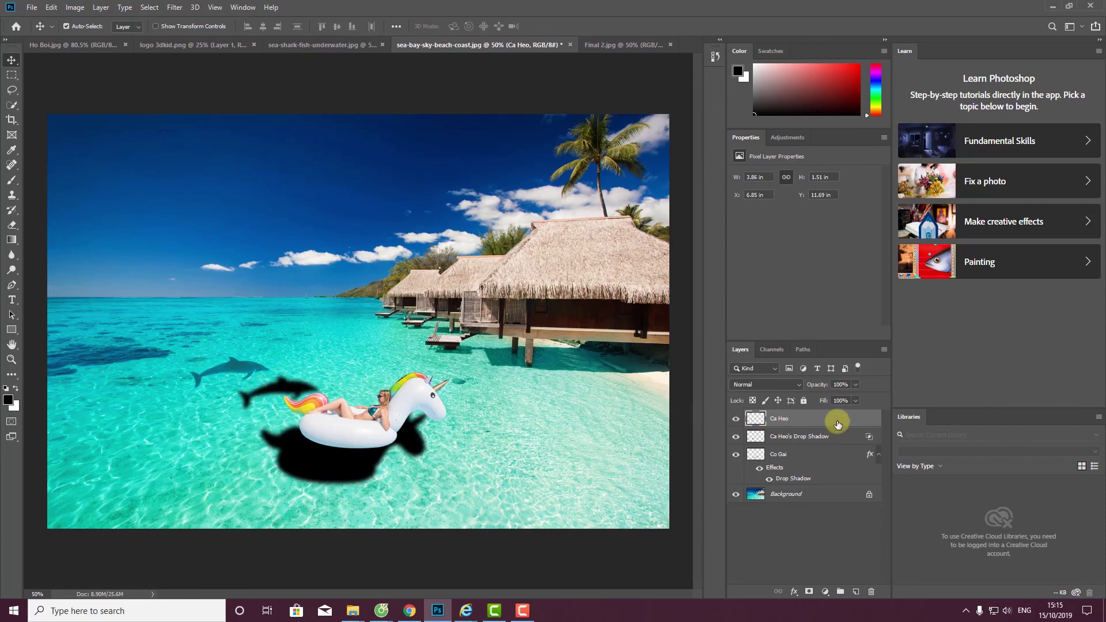
{"action": "double_click", "coordinate": [579, 350]}
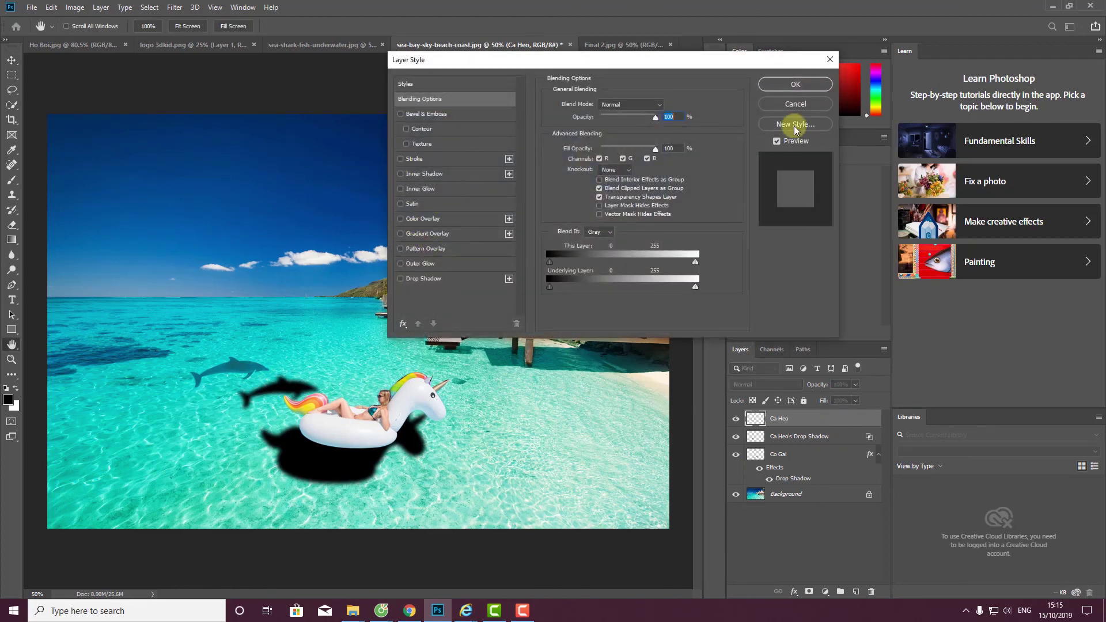
{"action": "left_click", "coordinate": [805, 108]}
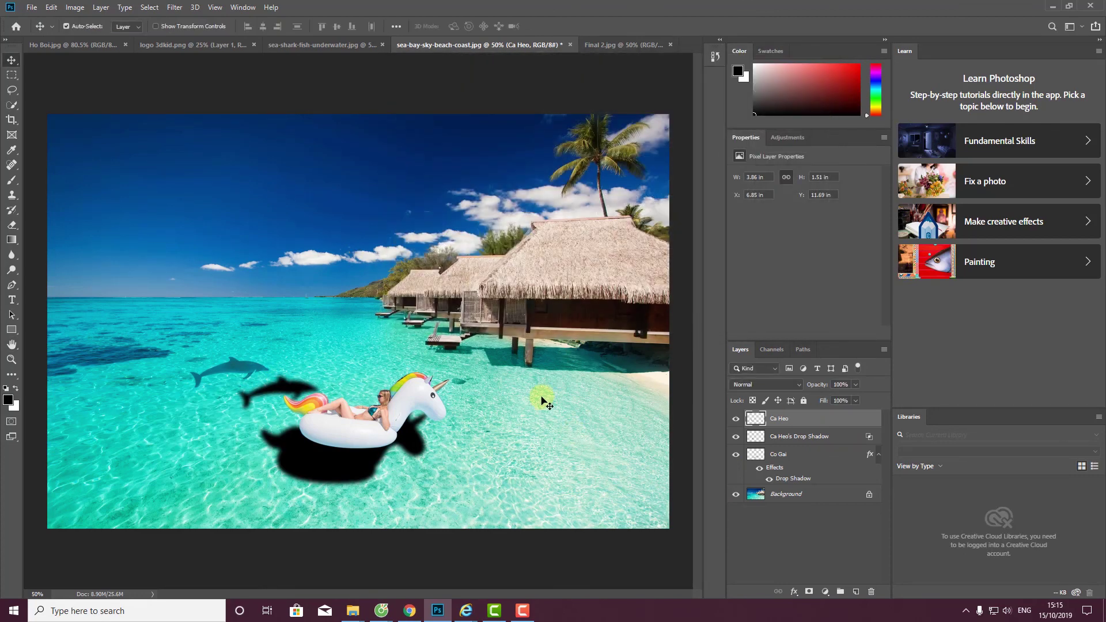
{"action": "left_click", "coordinate": [522, 613]}
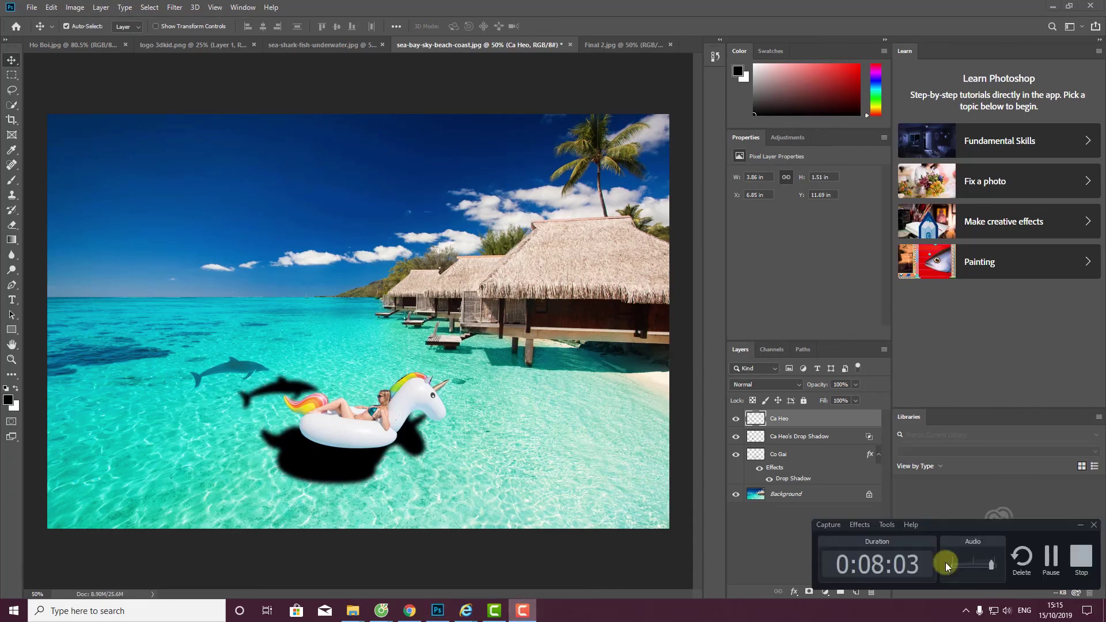